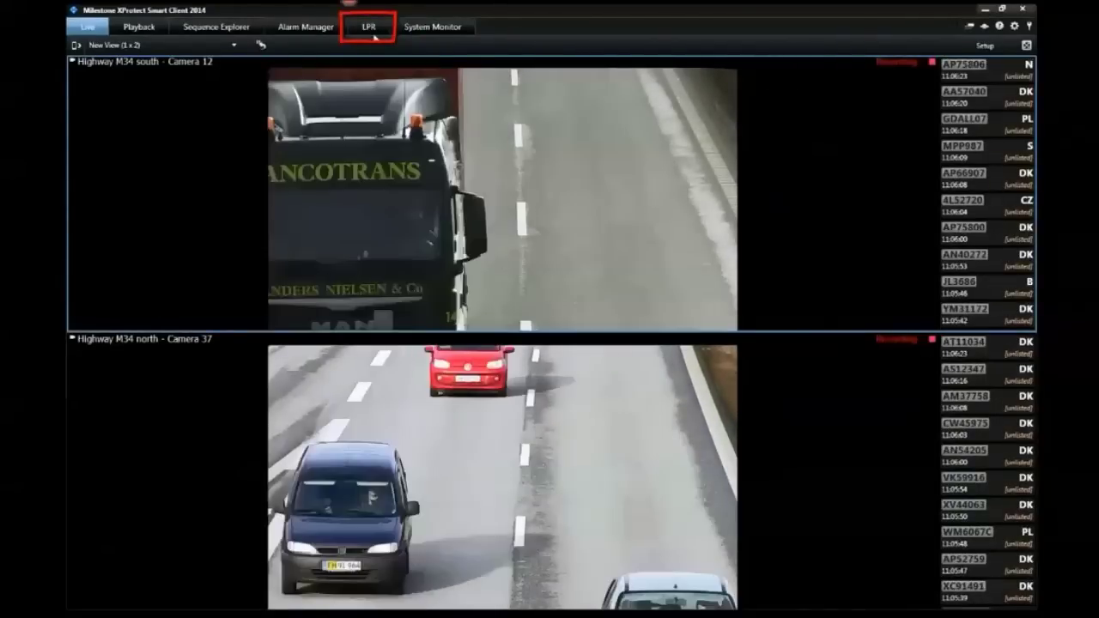
Open the LPR view listing the recognised license plate events.
click(369, 28)
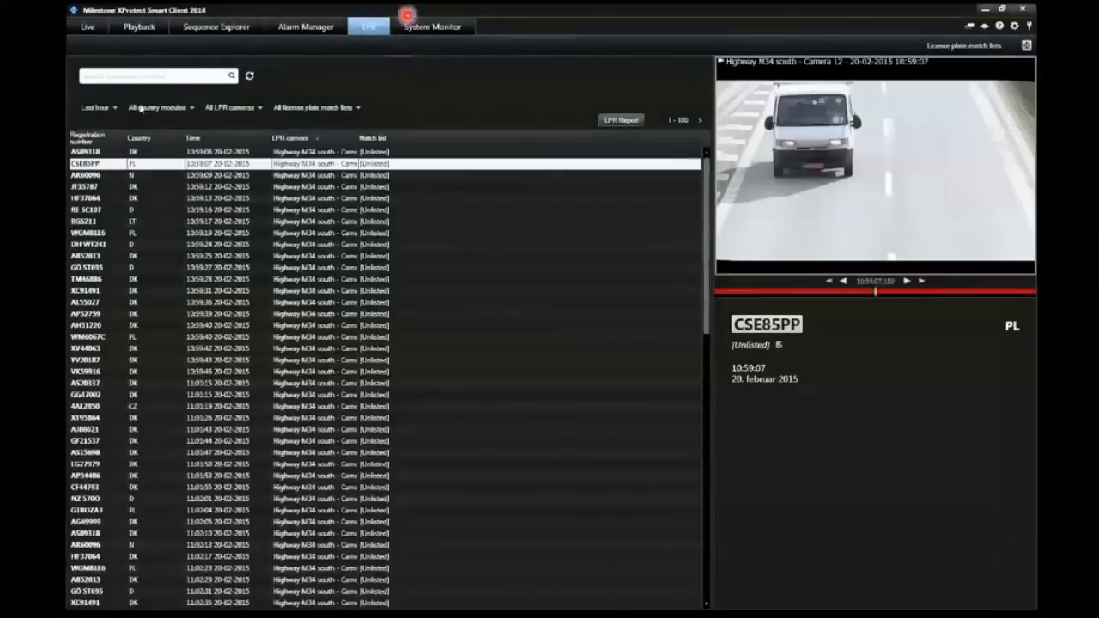
click(74, 604)
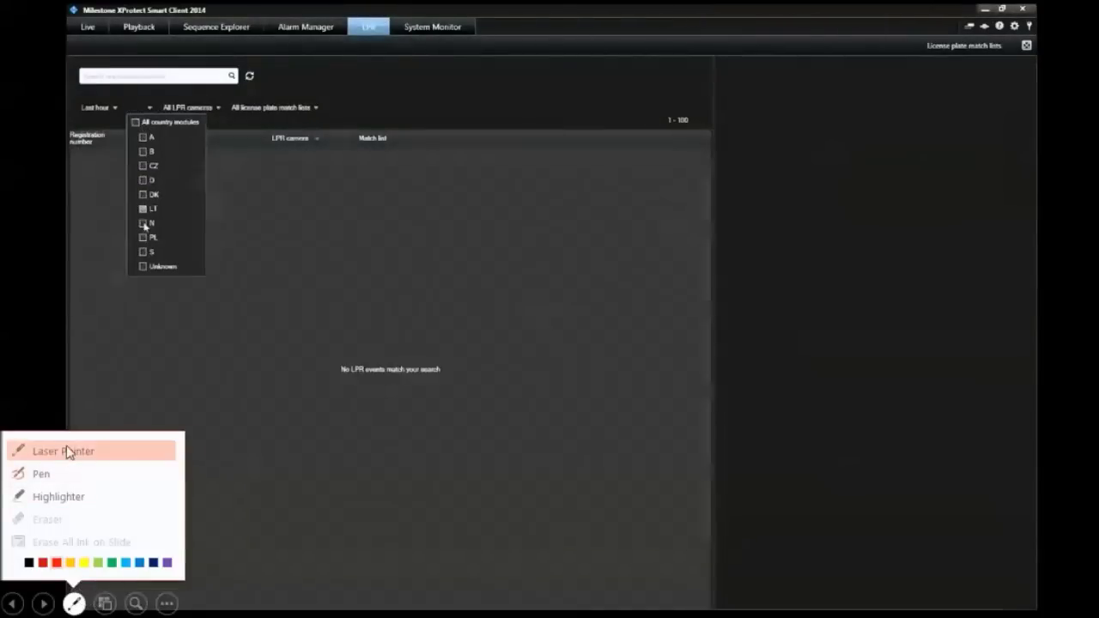
click(74, 604)
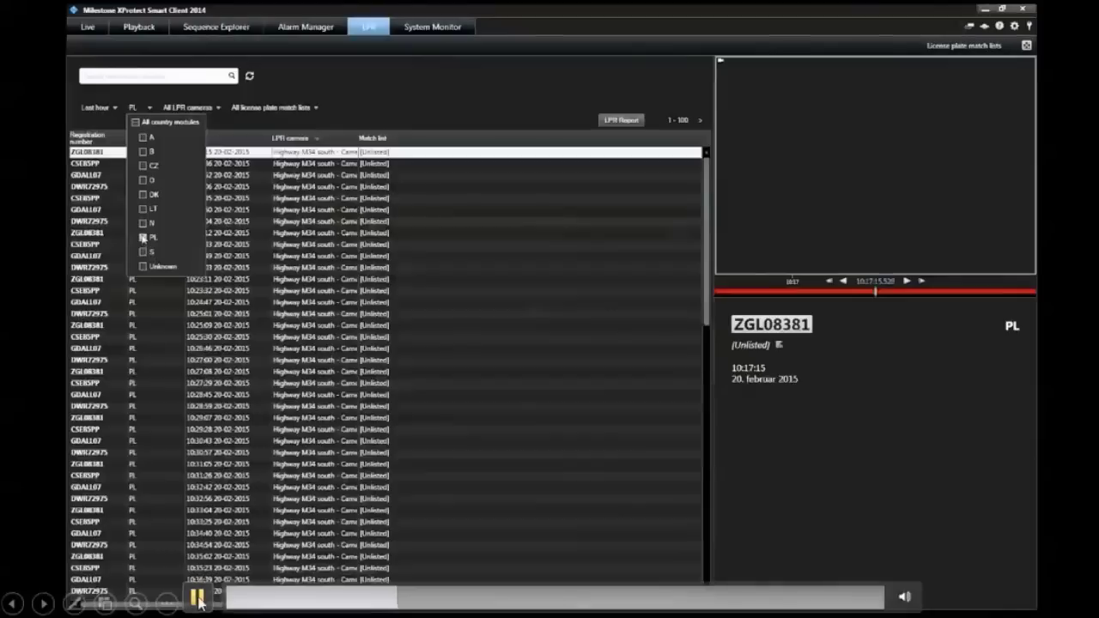
click(198, 597)
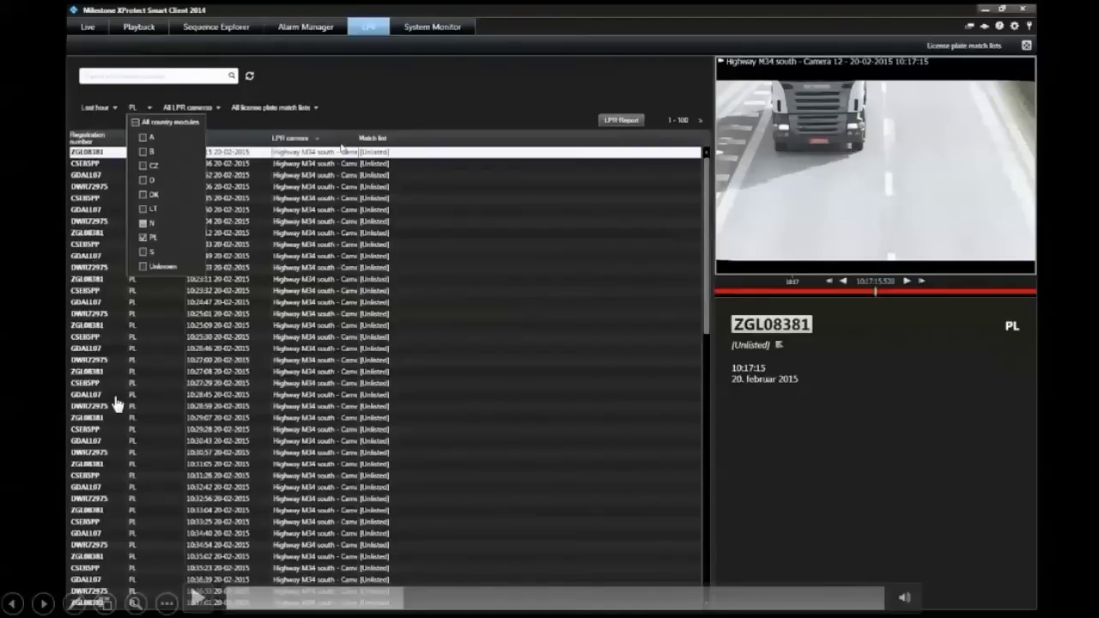
click(196, 599)
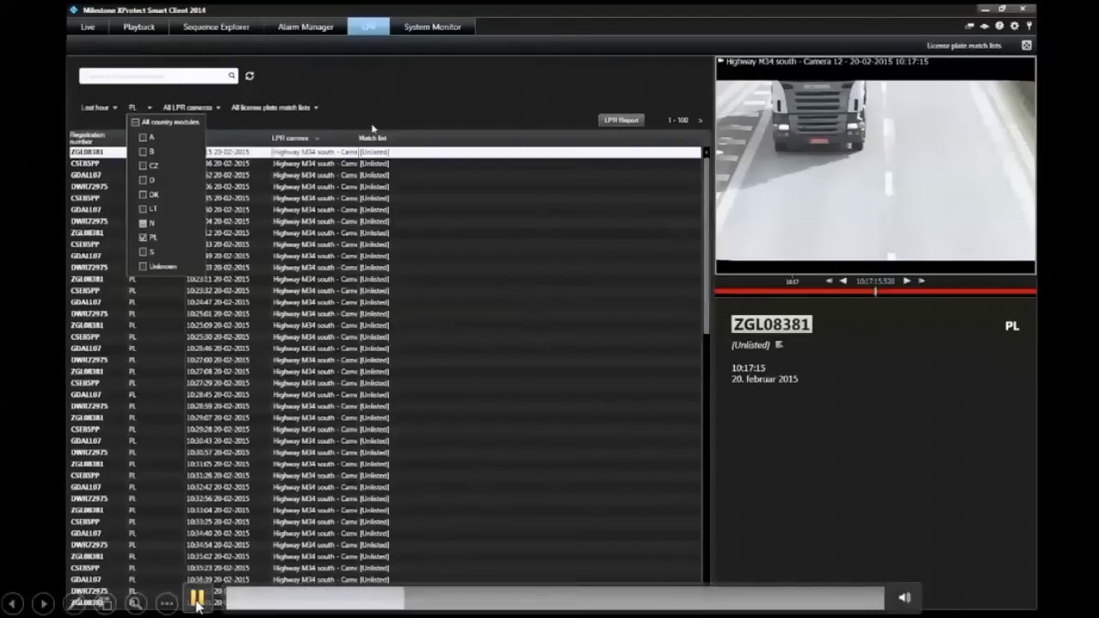
click(196, 597)
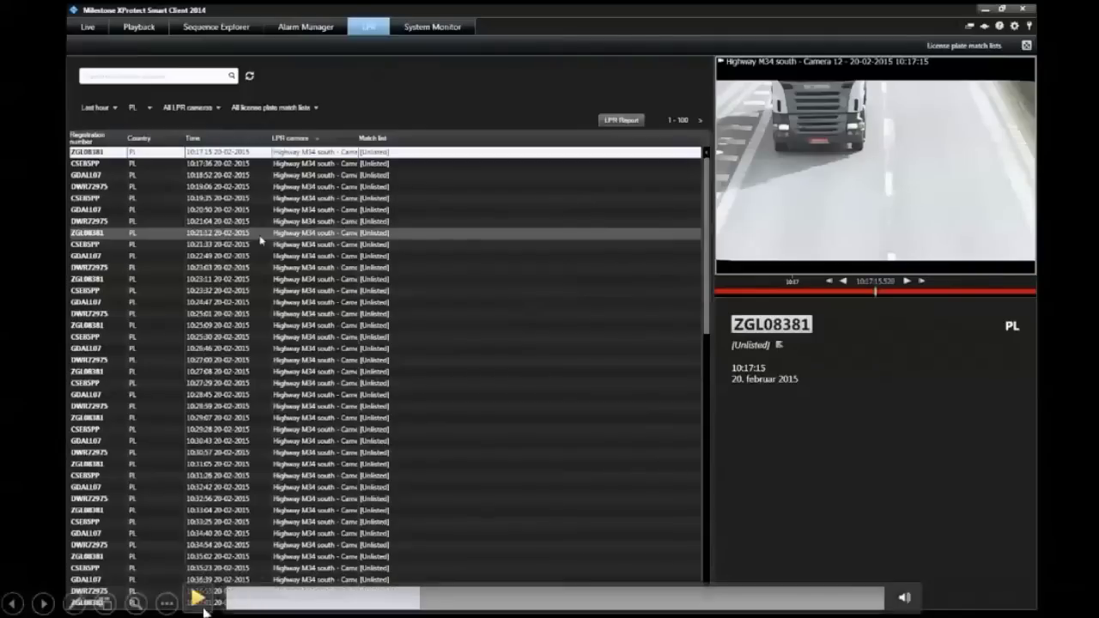
click(197, 599)
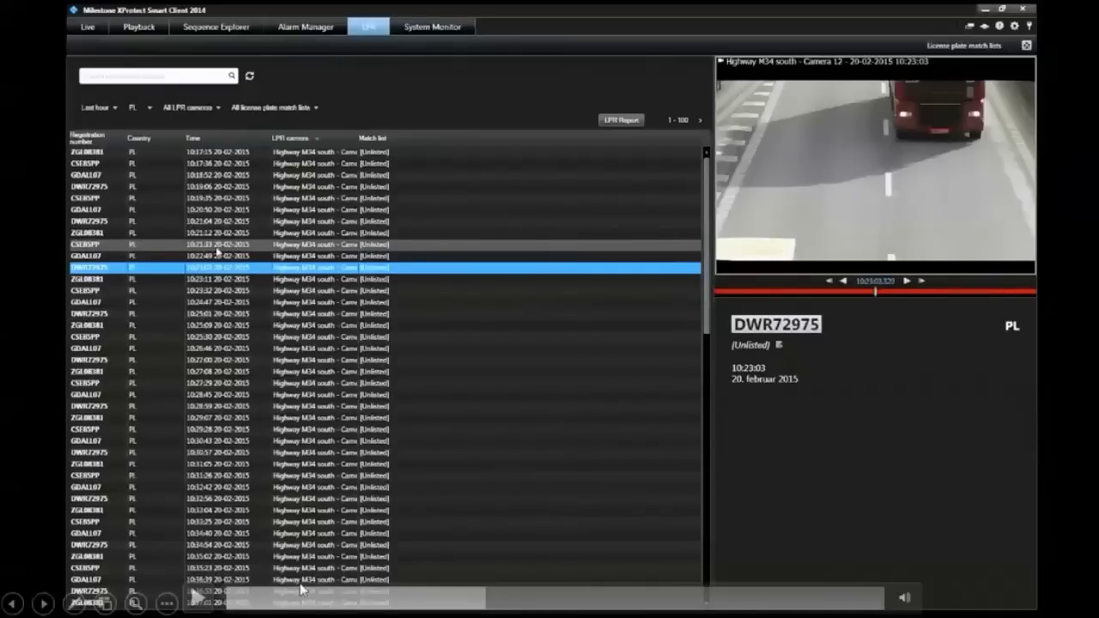
click(198, 601)
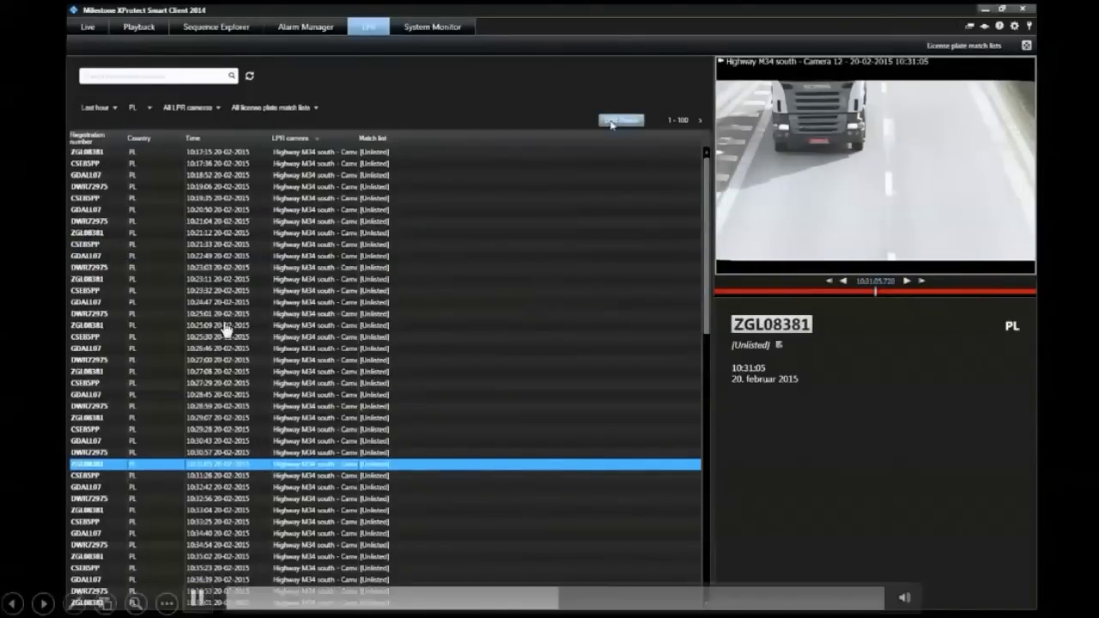
click(197, 598)
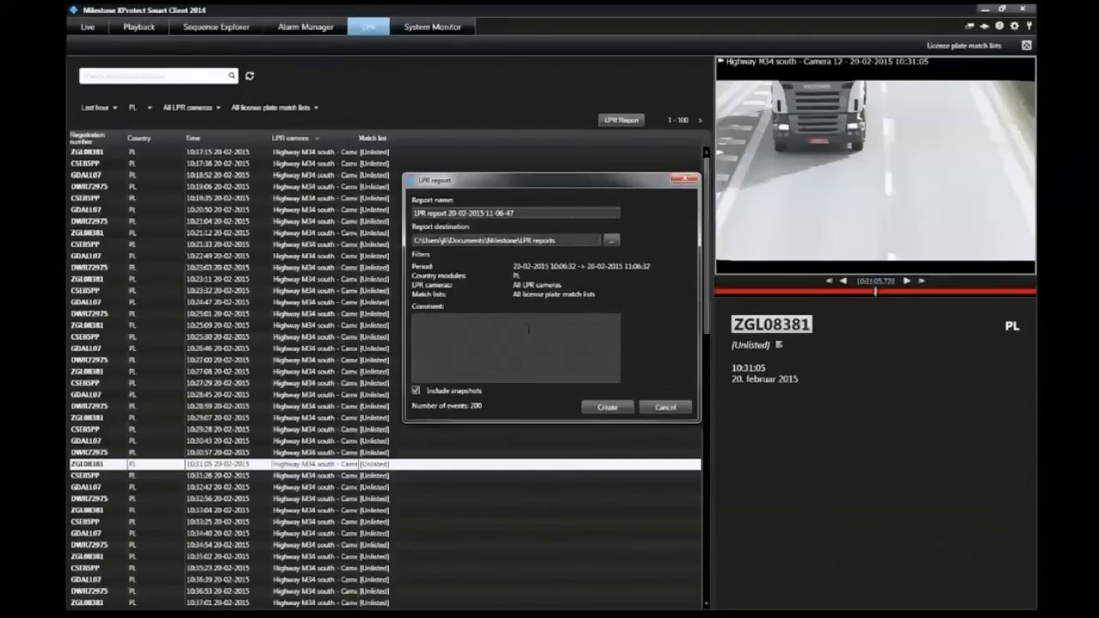
mouse_move(137, 601)
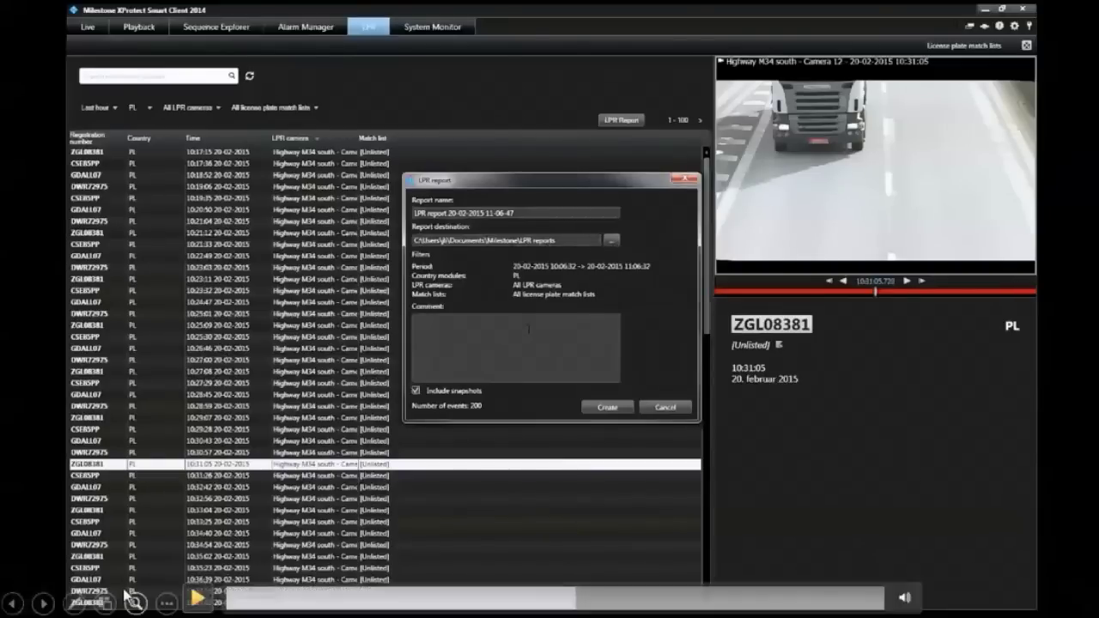
click(197, 601)
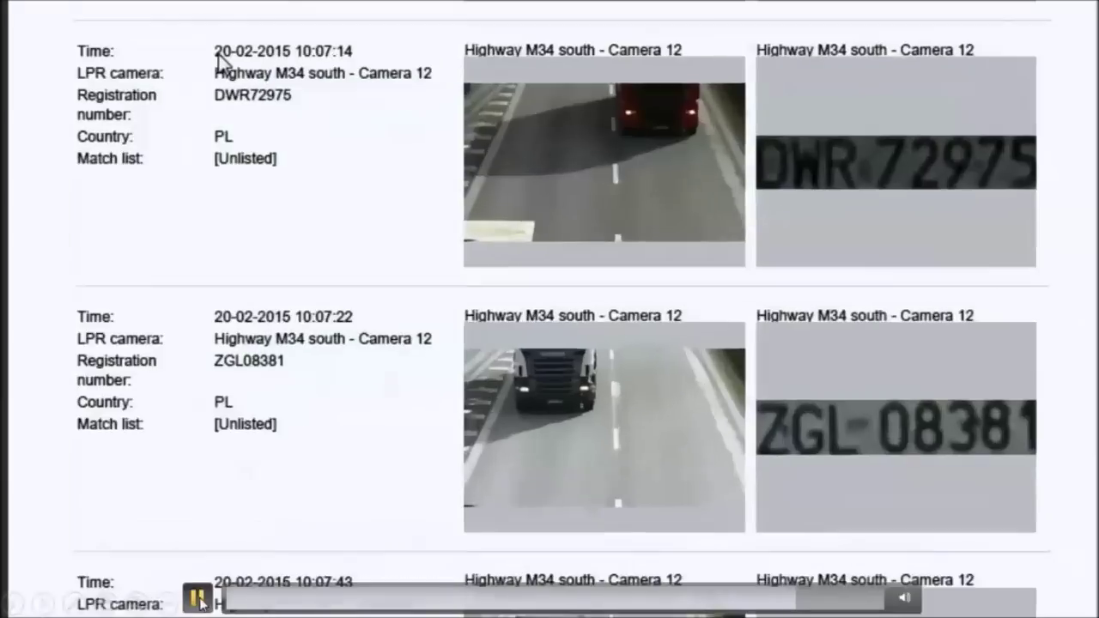
click(199, 603)
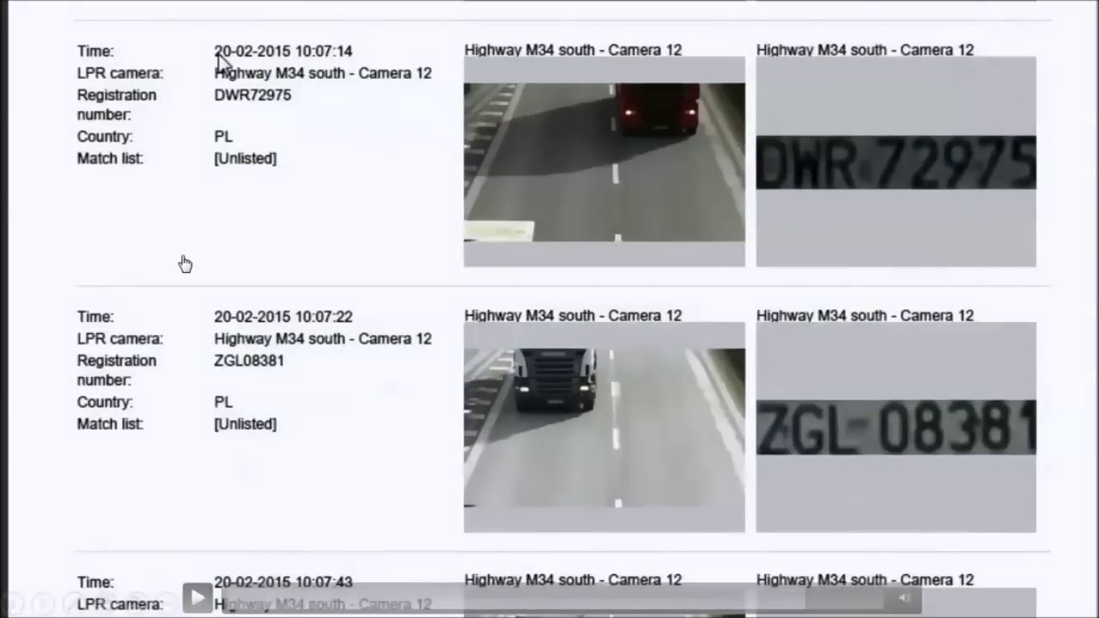
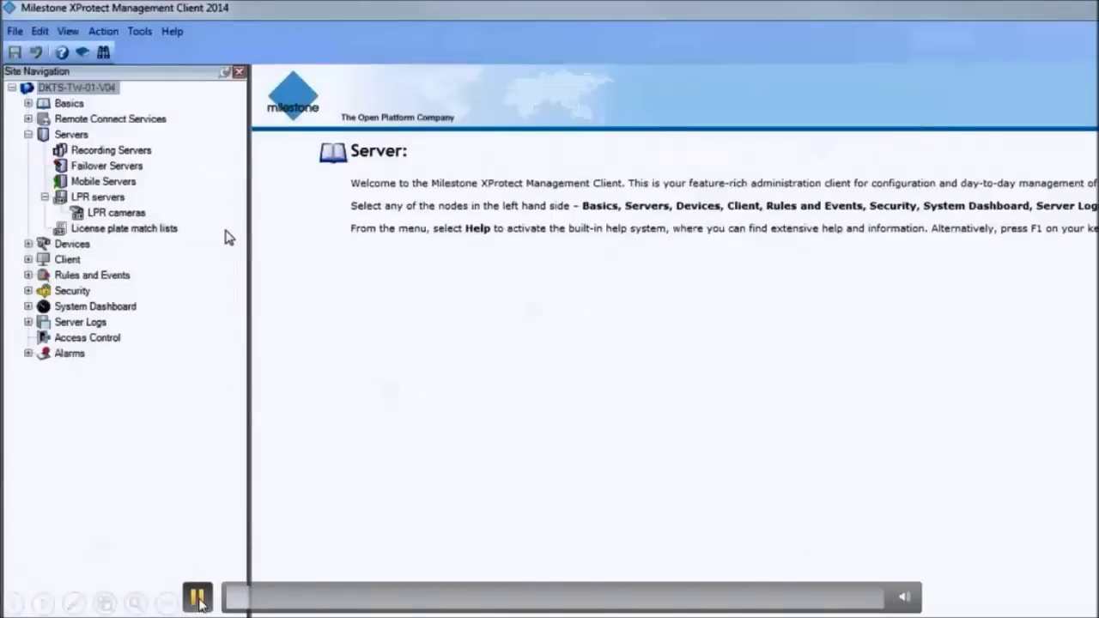
Start adding an LPR camera to the LPR server dkts-tw-01-v05.milestone.dk.
click(132, 214)
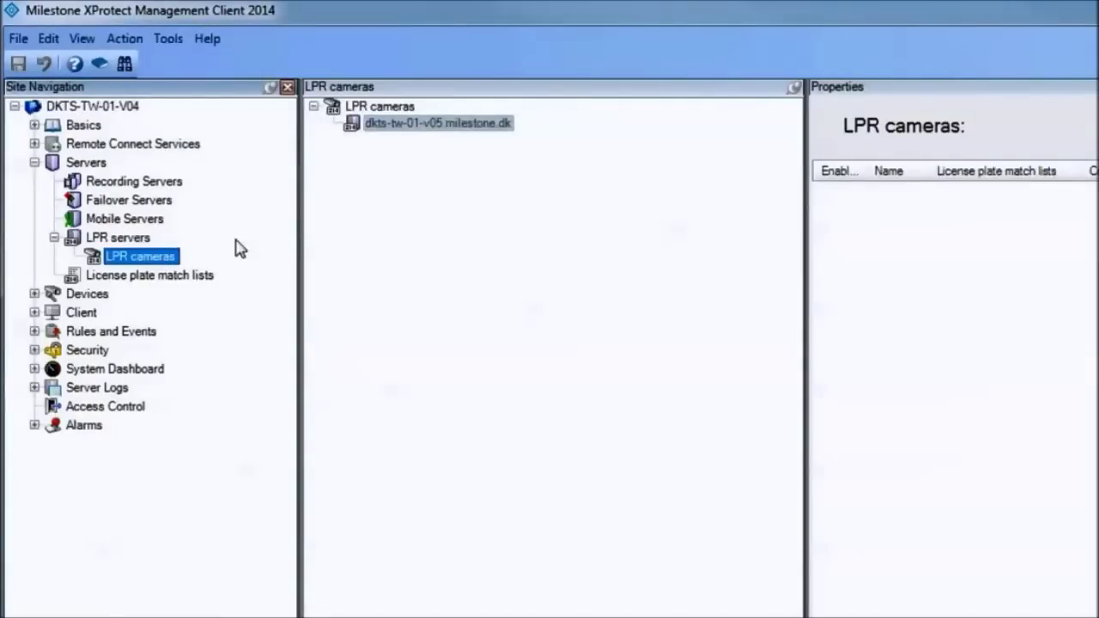
click(374, 127)
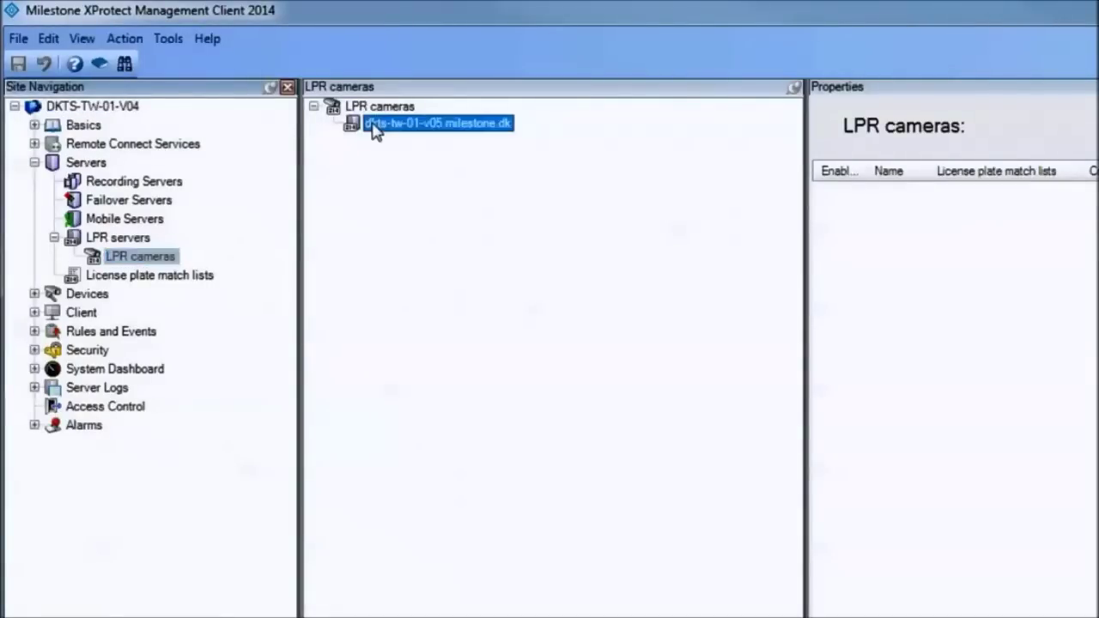
right_click(376, 130)
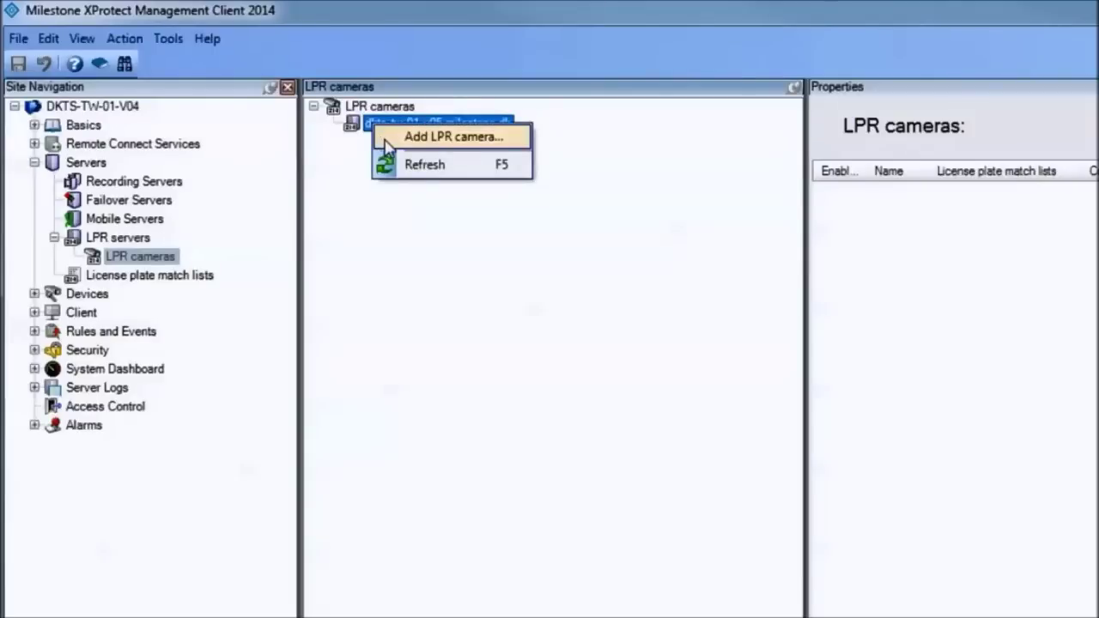
click(386, 139)
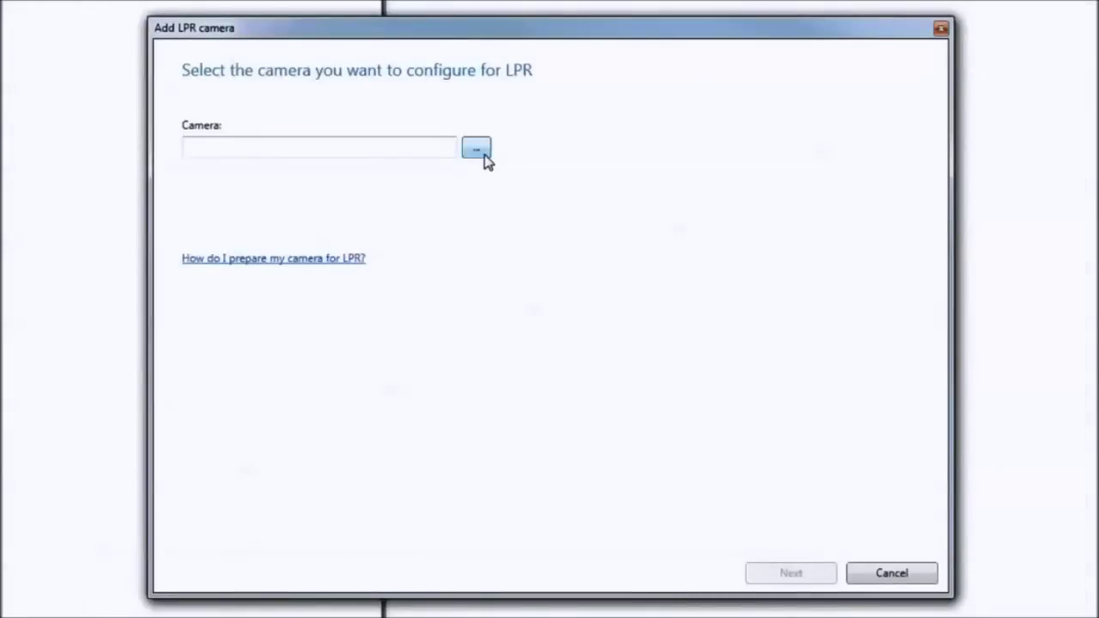
Choose Highway M34 south - Camera 12 from Group 1 as the camera to configure for LPR and continue.
click(484, 156)
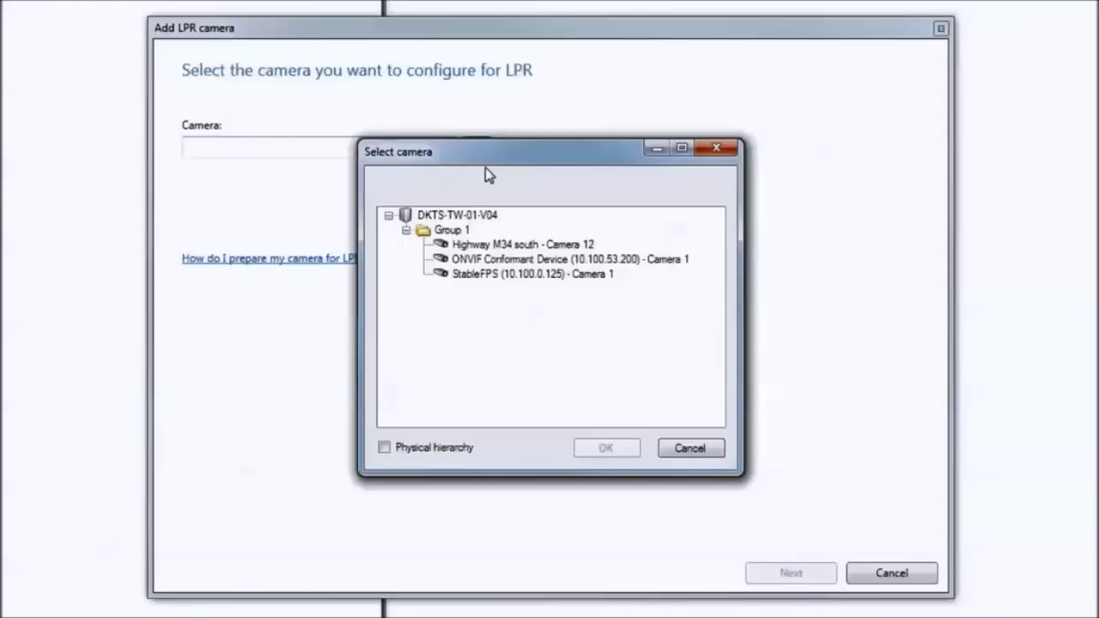
click(497, 249)
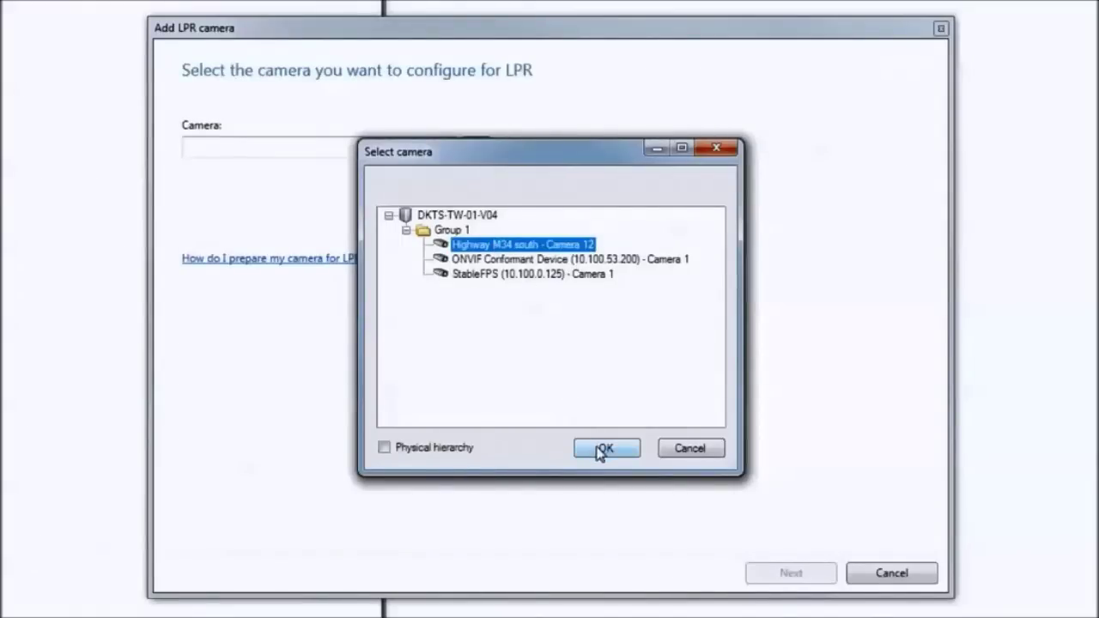
click(601, 451)
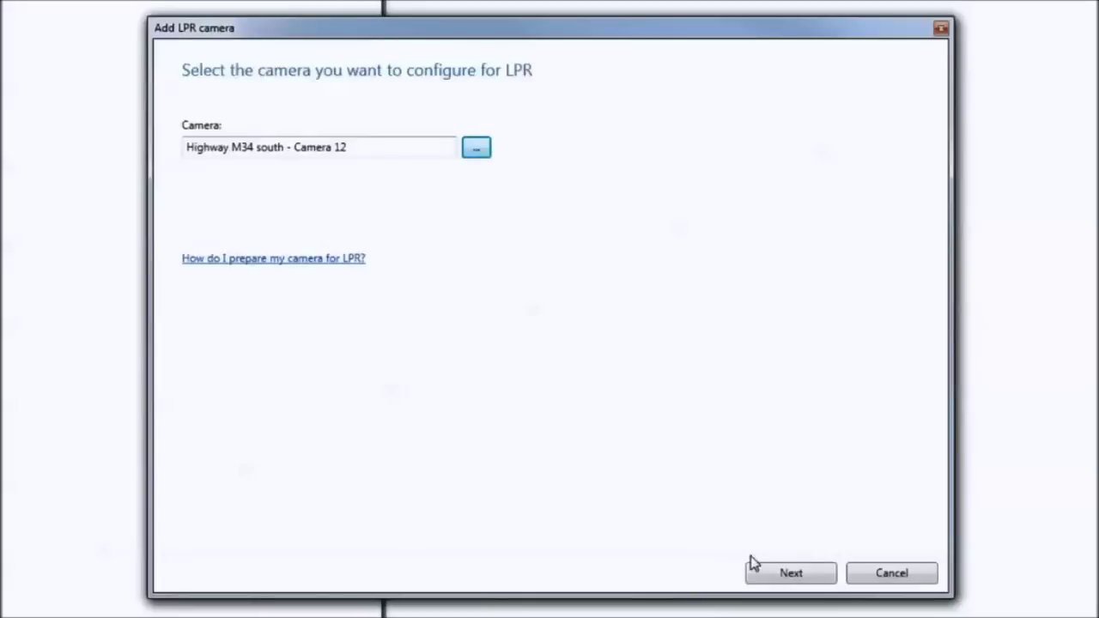
click(761, 576)
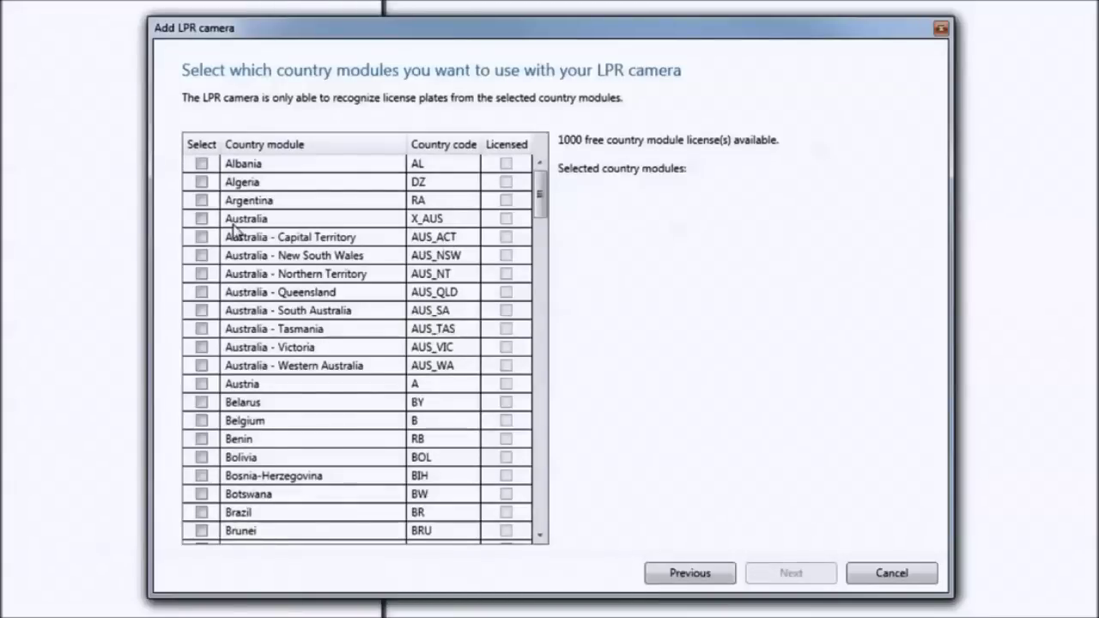
Select the country modules Austria, Denmark, Germany, Norway, Poland and Sweden for the LPR camera and continue.
click(202, 385)
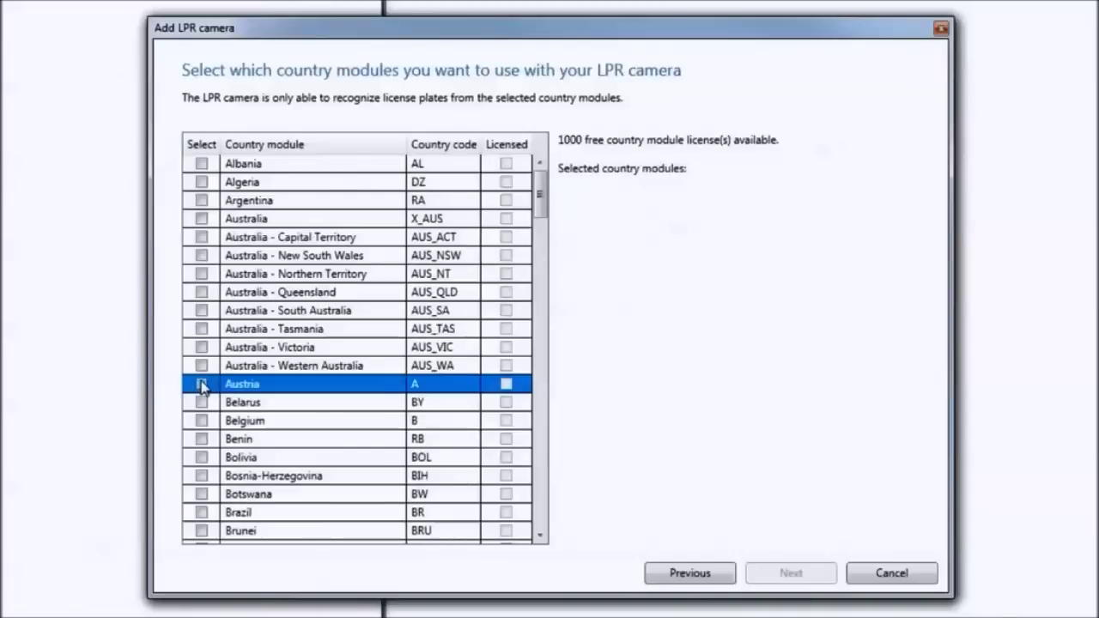
click(202, 384)
drag(540, 198, 542, 432)
click(201, 418)
click(201, 239)
click(201, 456)
click(199, 441)
click(200, 440)
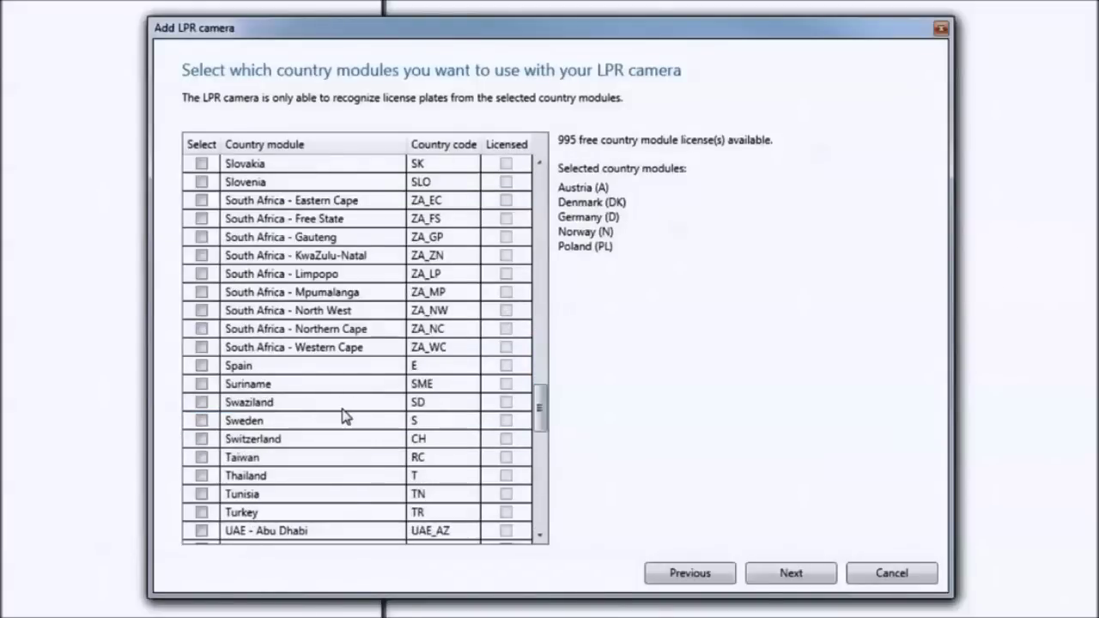
click(201, 421)
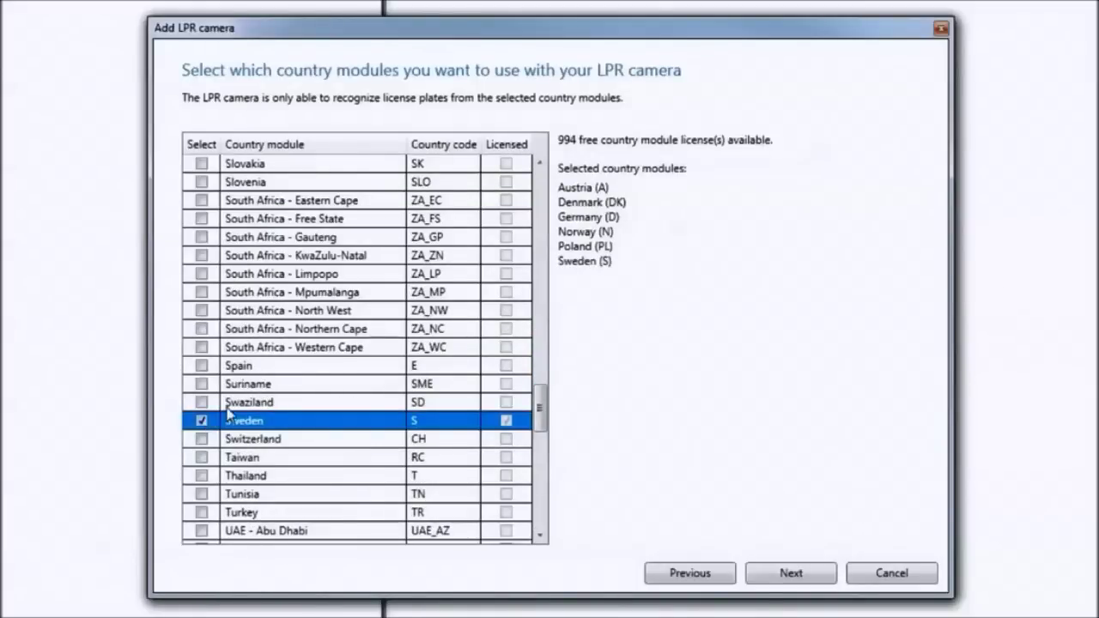
click(786, 580)
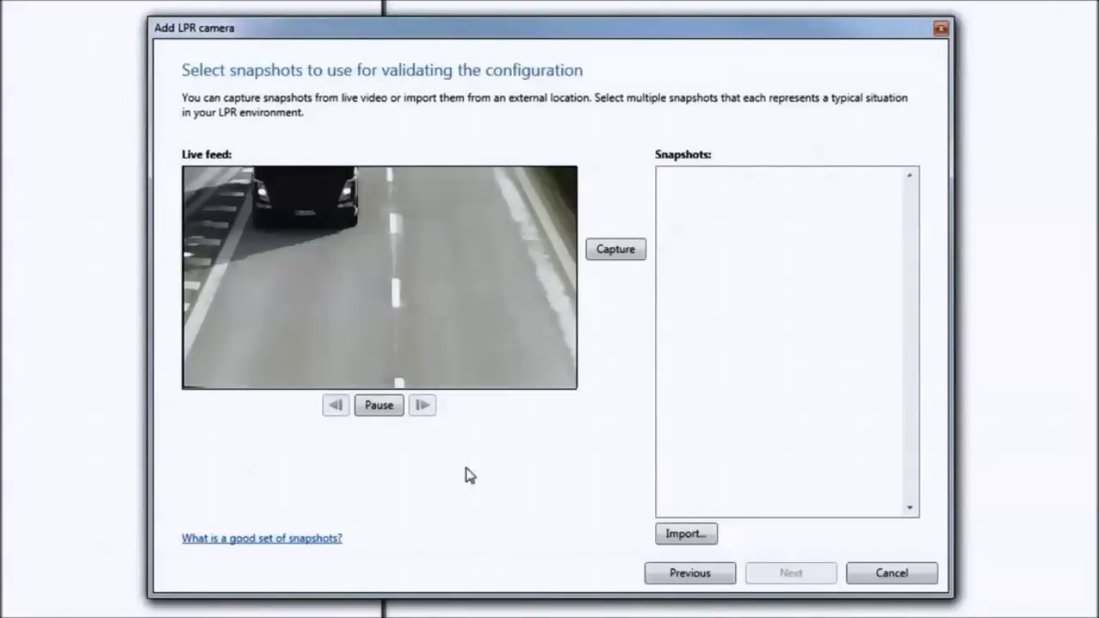
Pause the live feed on the Corso truck, step back to a frame showing its license plate, and capture a snapshot.
click(382, 409)
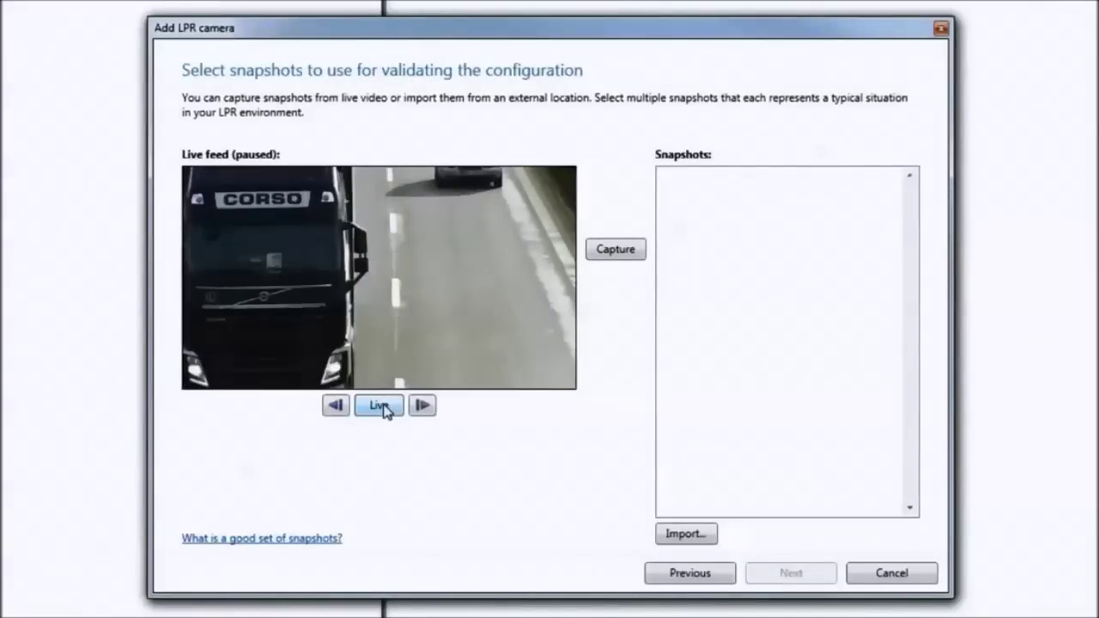
click(335, 408)
click(335, 408)
click(335, 408)
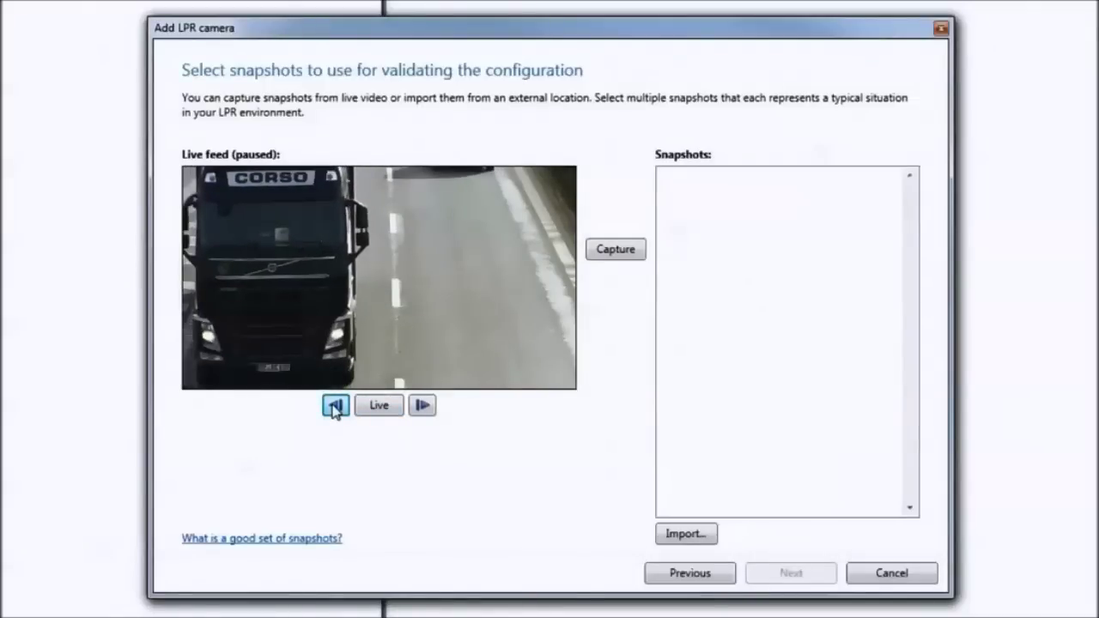
click(604, 249)
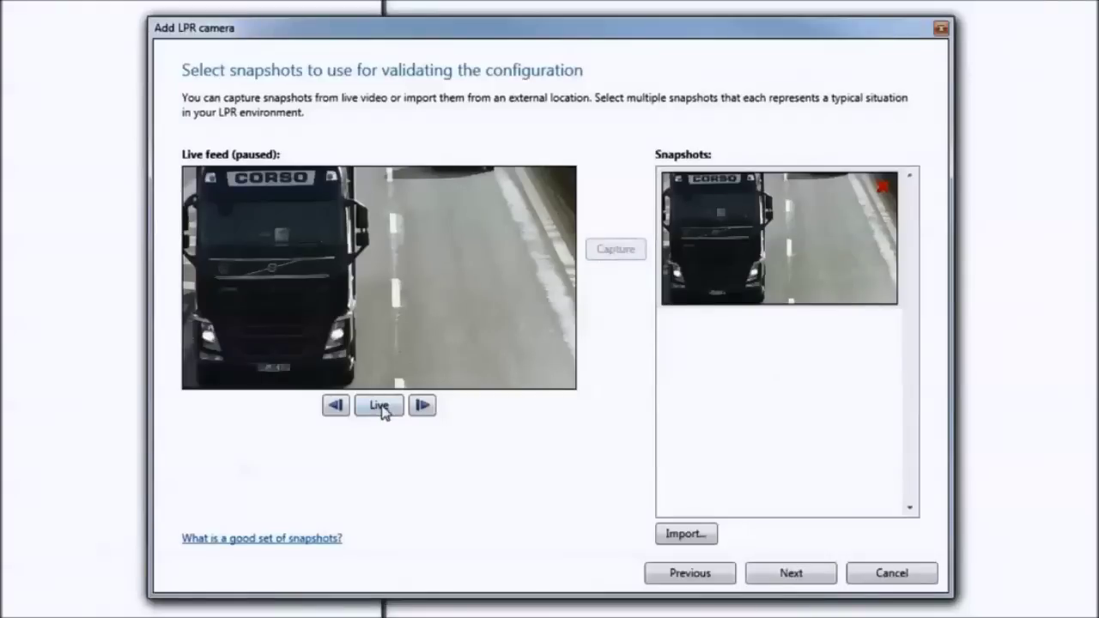
Resume the live feed, pause it on the car in the lane beside the road shoulder, and capture a second snapshot.
click(382, 409)
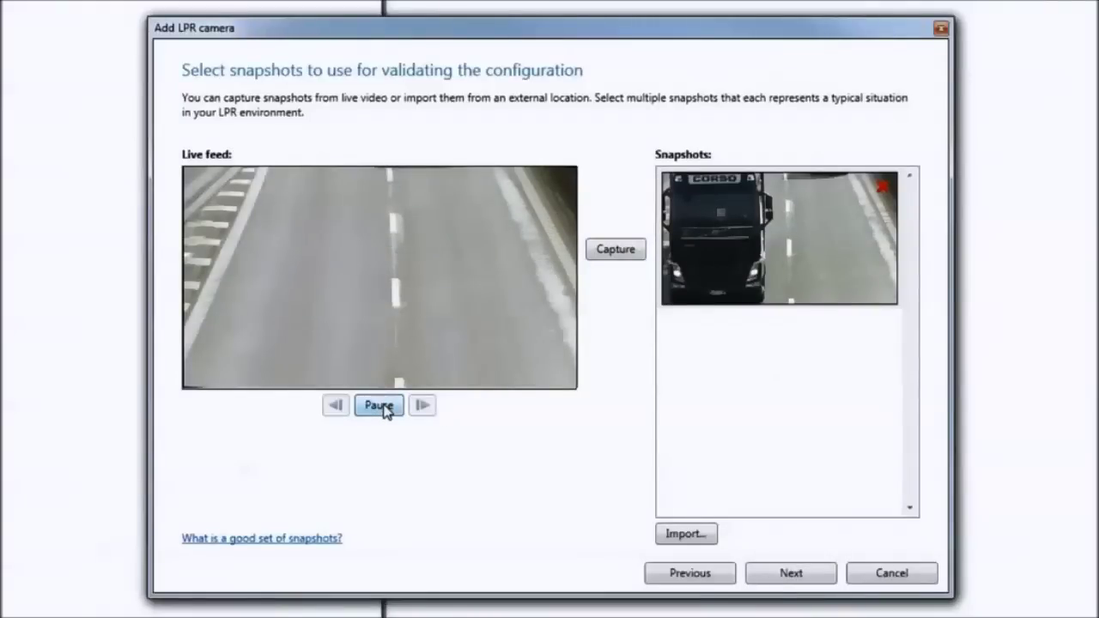
click(385, 410)
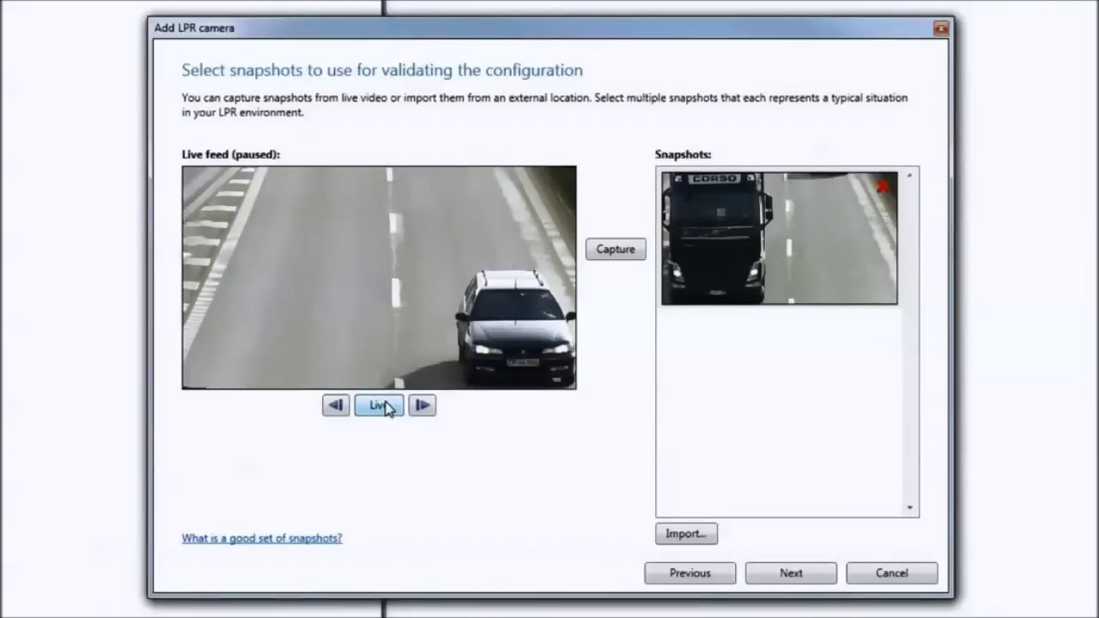
click(616, 251)
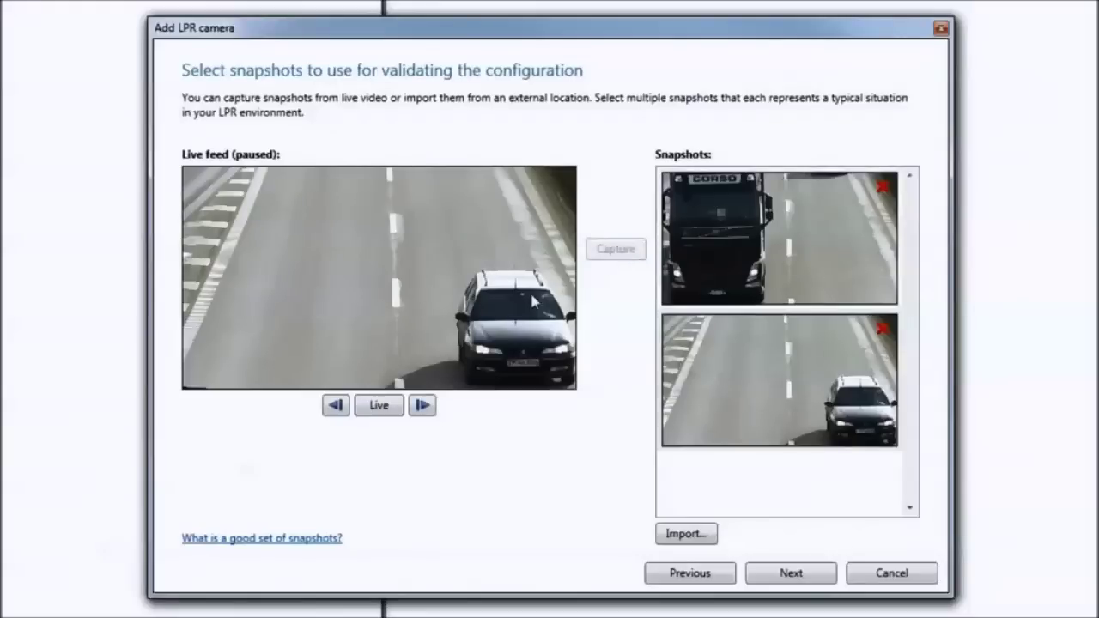
Capture a third snapshot of the car in the lane beside the hatched road marking, and return to the live feed.
click(381, 407)
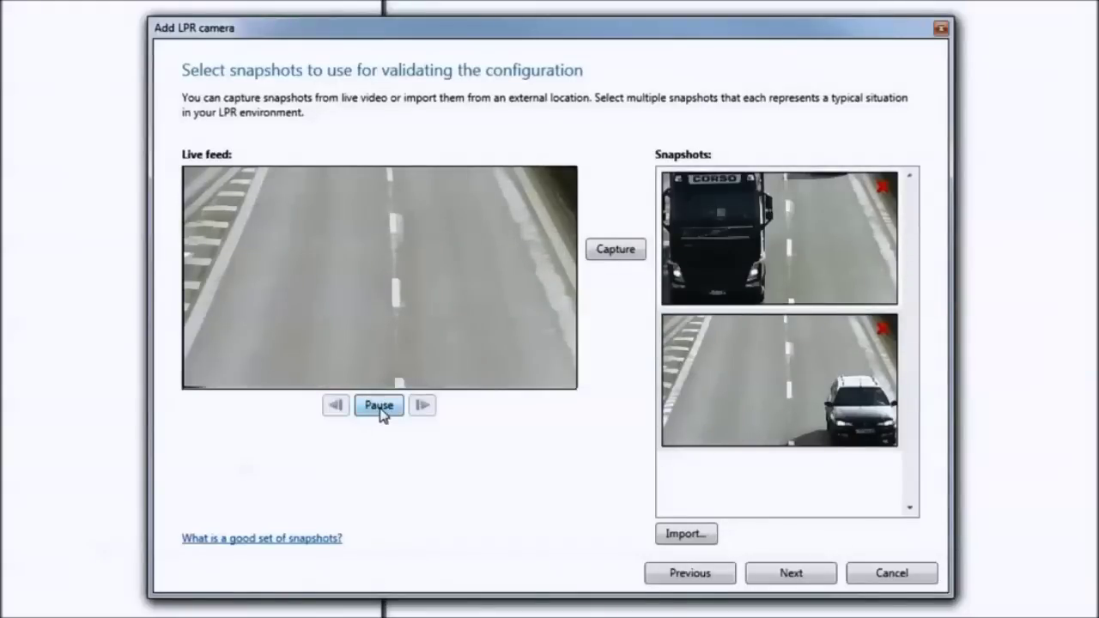
click(381, 406)
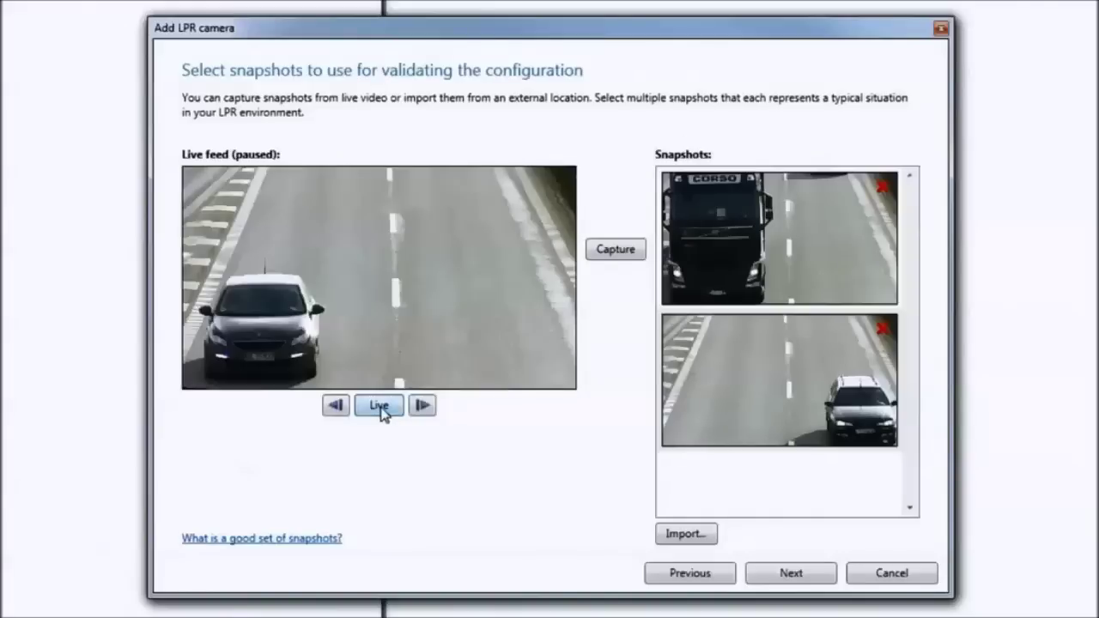
click(634, 258)
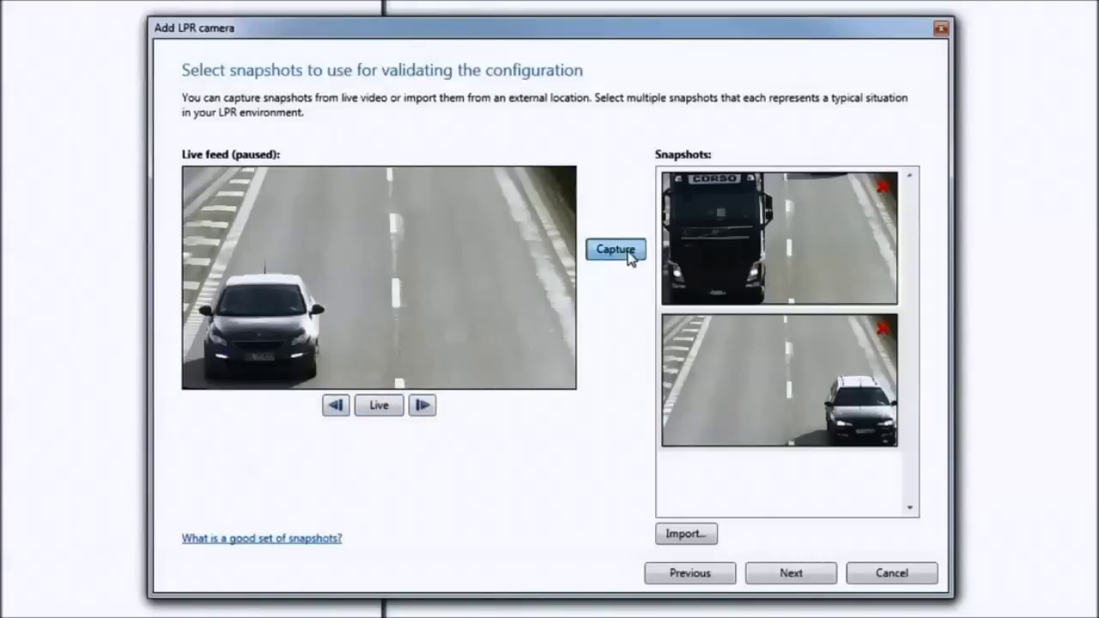
click(390, 406)
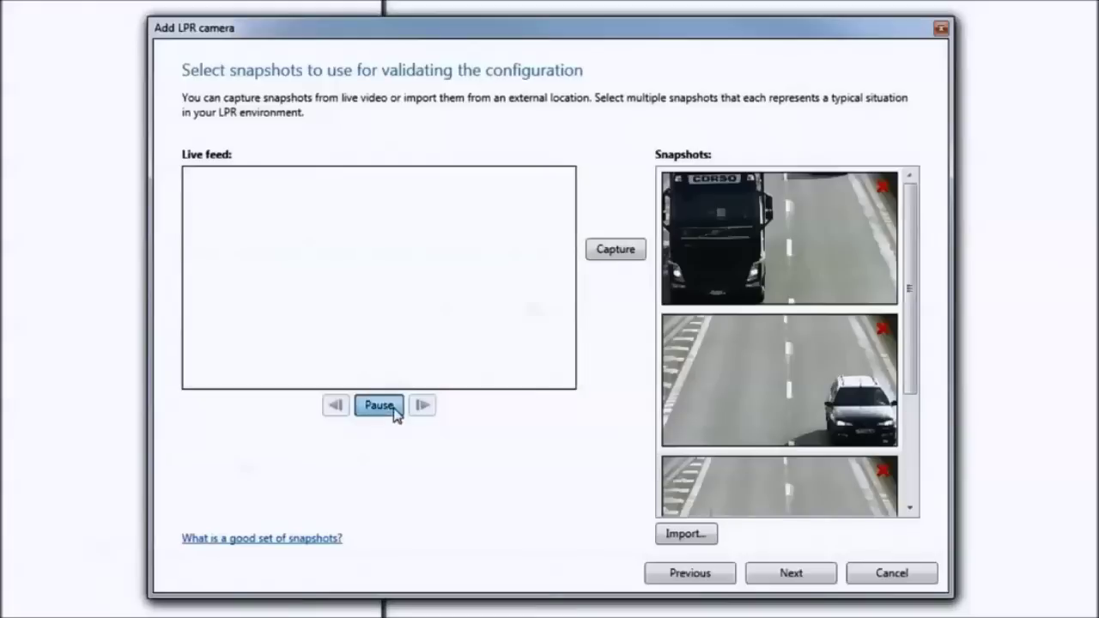
Pause the live feed on the silver car, step back to a frame showing its license plate, and capture a fourth snapshot.
click(394, 410)
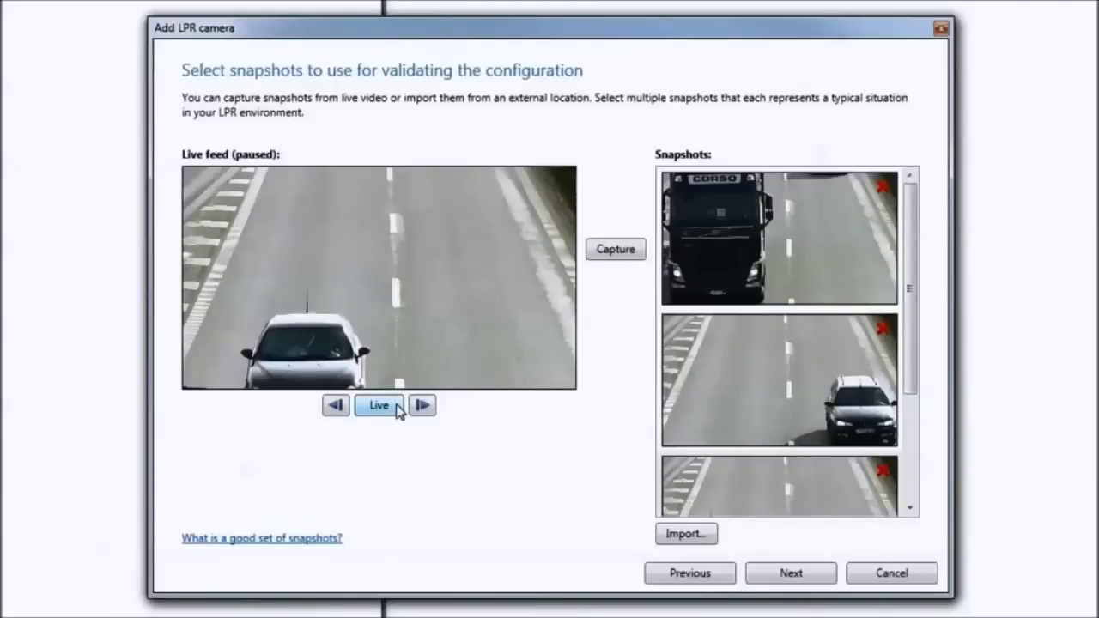
click(397, 410)
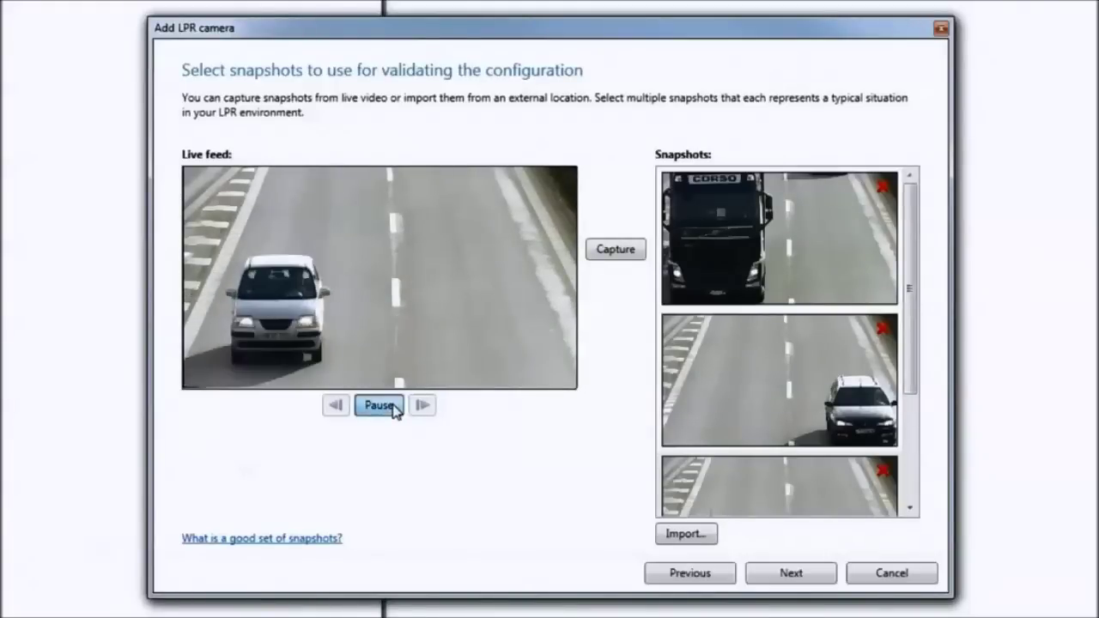
click(395, 410)
click(335, 405)
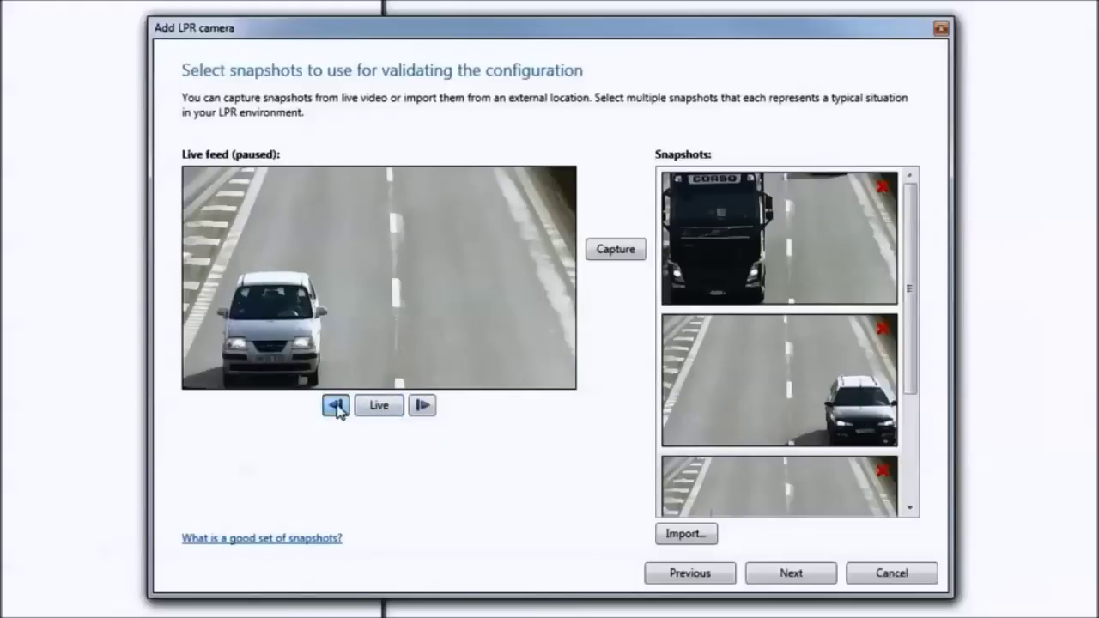
click(602, 257)
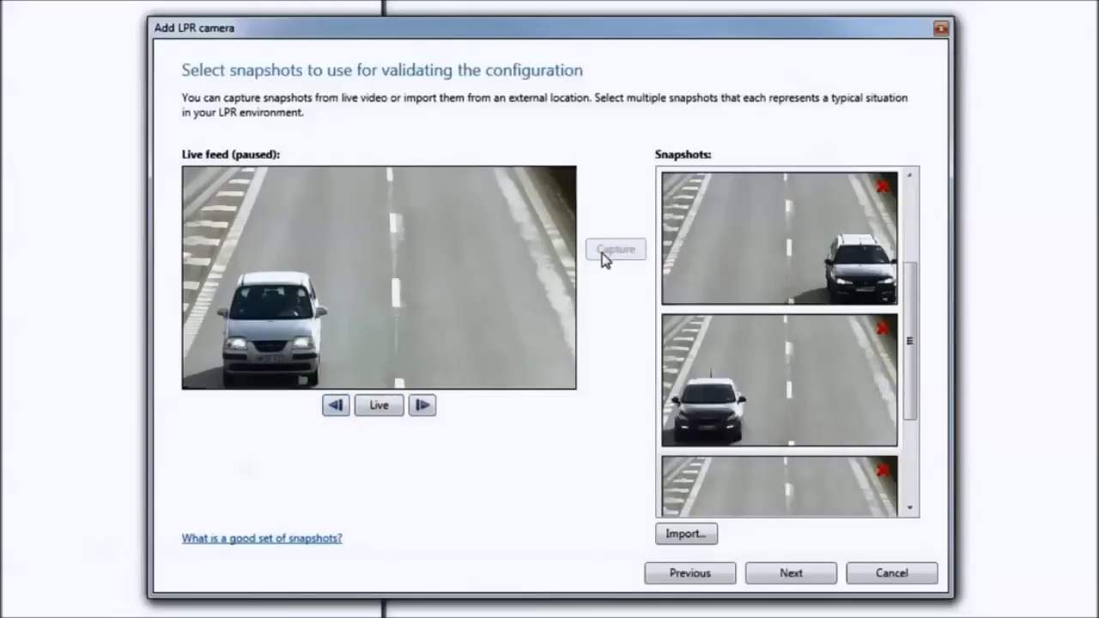
Resume the live feed, pause it on the dark car in the lane beside the road shoulder, and capture a fifth snapshot.
click(384, 407)
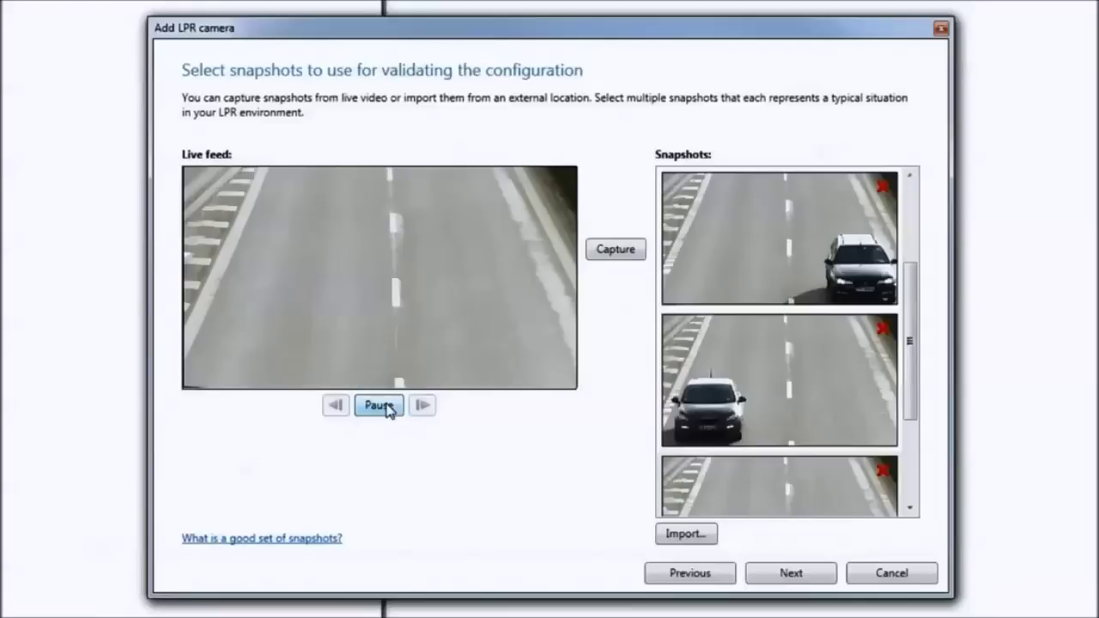
click(388, 409)
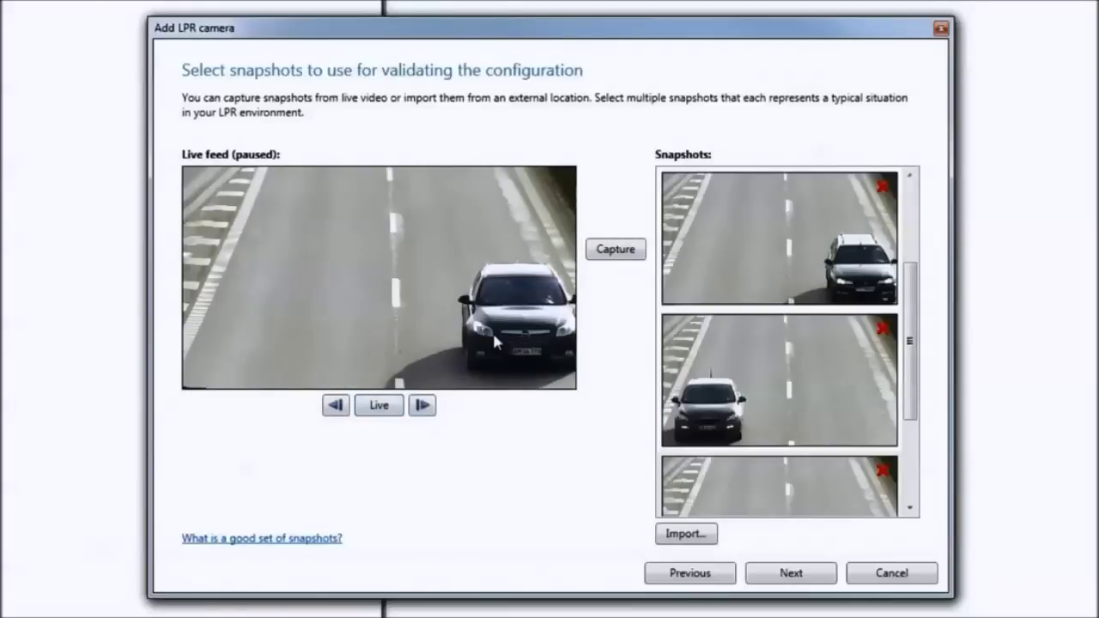
click(605, 255)
Continue to the snapshot validation, mark the Corso truck's plate recognition as correct, and advance to the second snapshot.
mouse_move(199, 605)
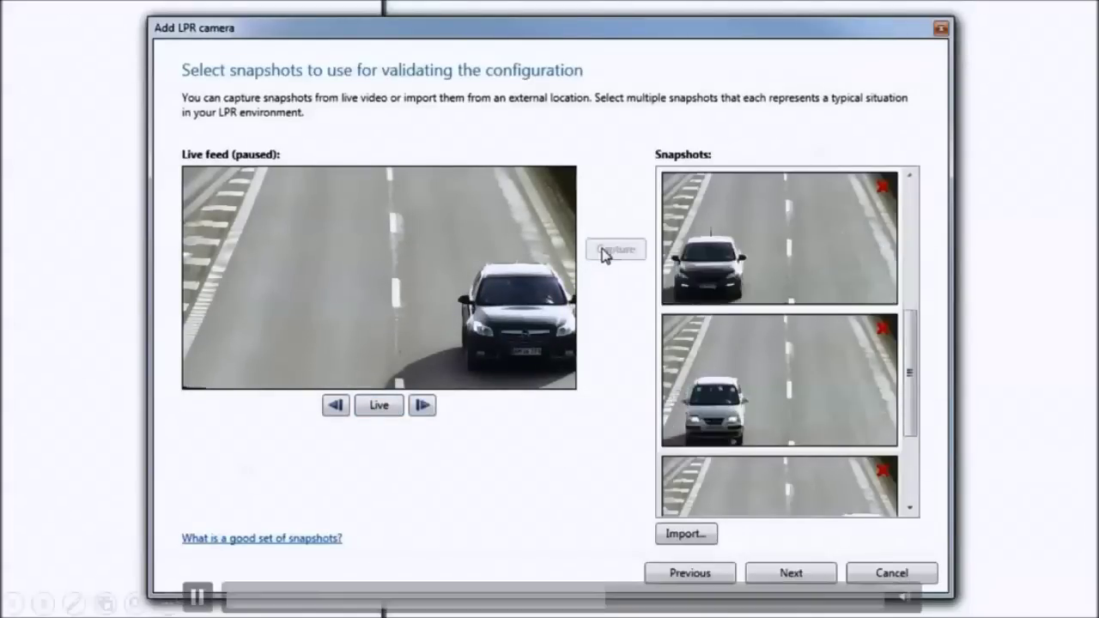
click(197, 600)
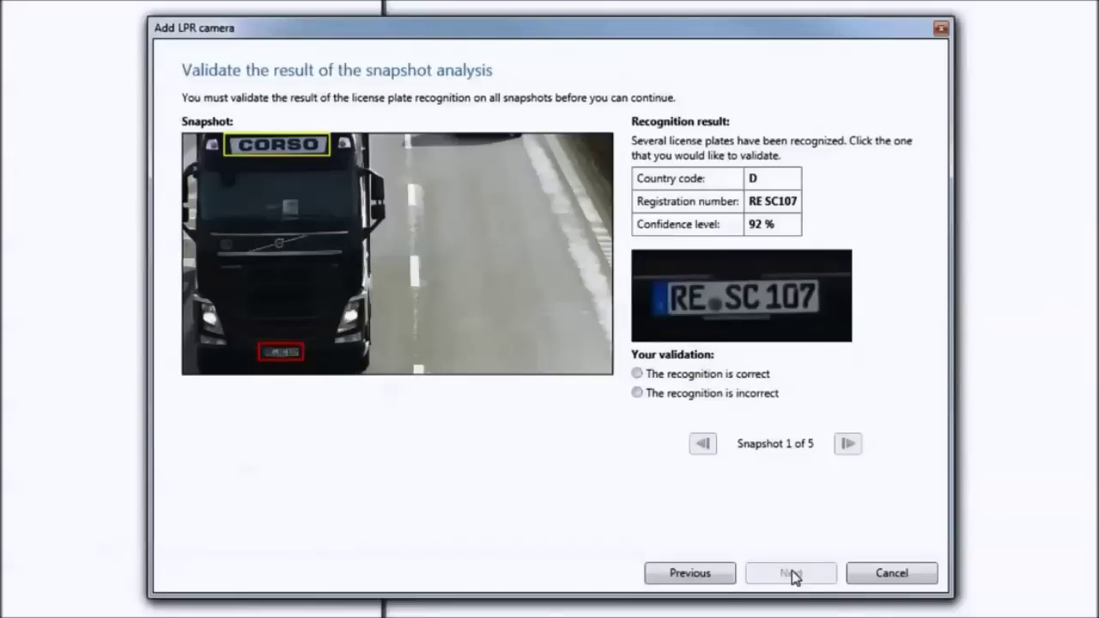
mouse_move(115, 417)
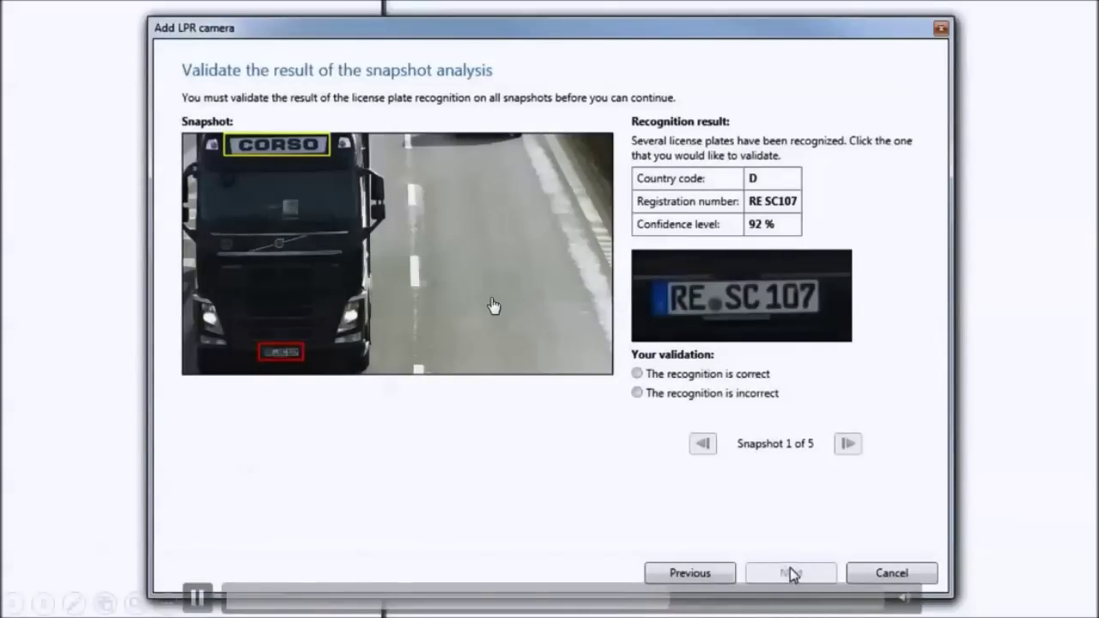
click(637, 375)
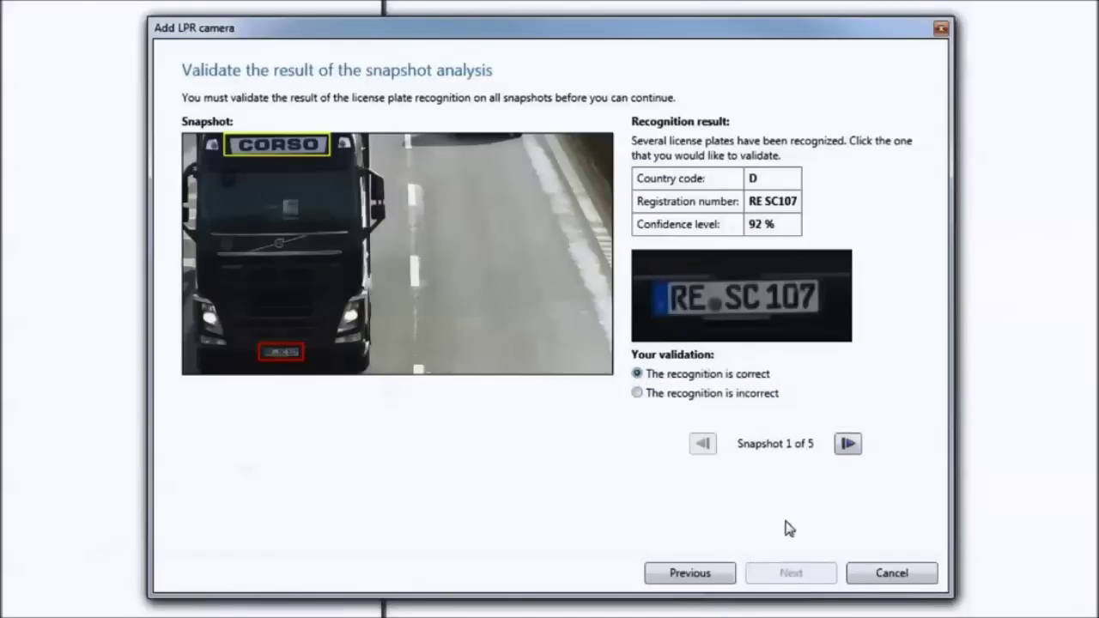
click(848, 444)
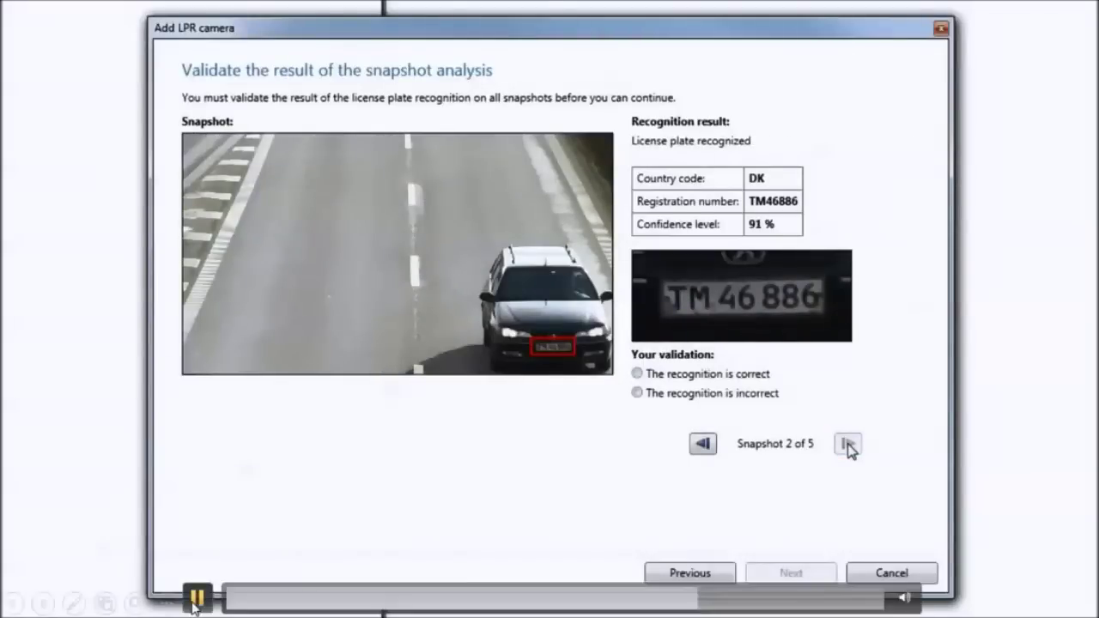
Turn on the slide show's laser pointer to point out the recognition result, and turn it off again.
click(76, 601)
click(64, 452)
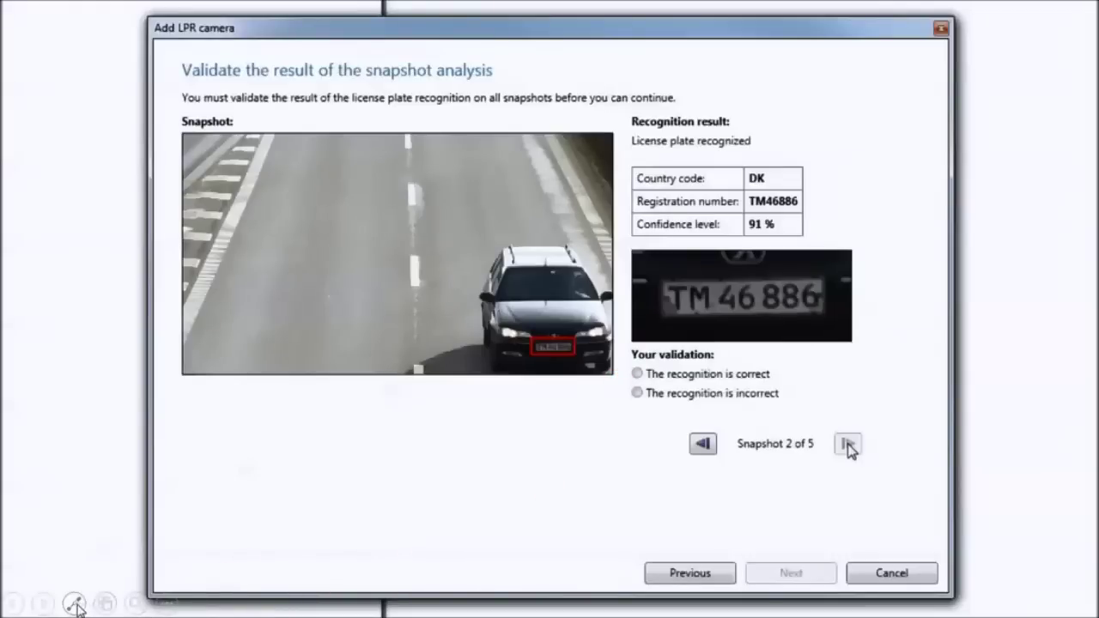
click(74, 603)
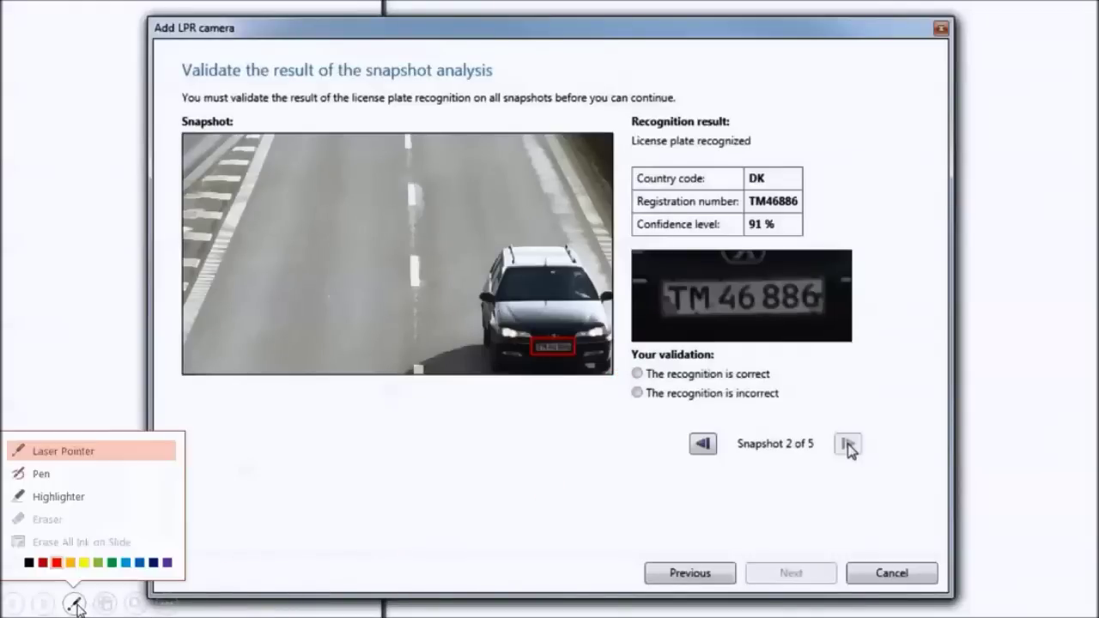
click(83, 455)
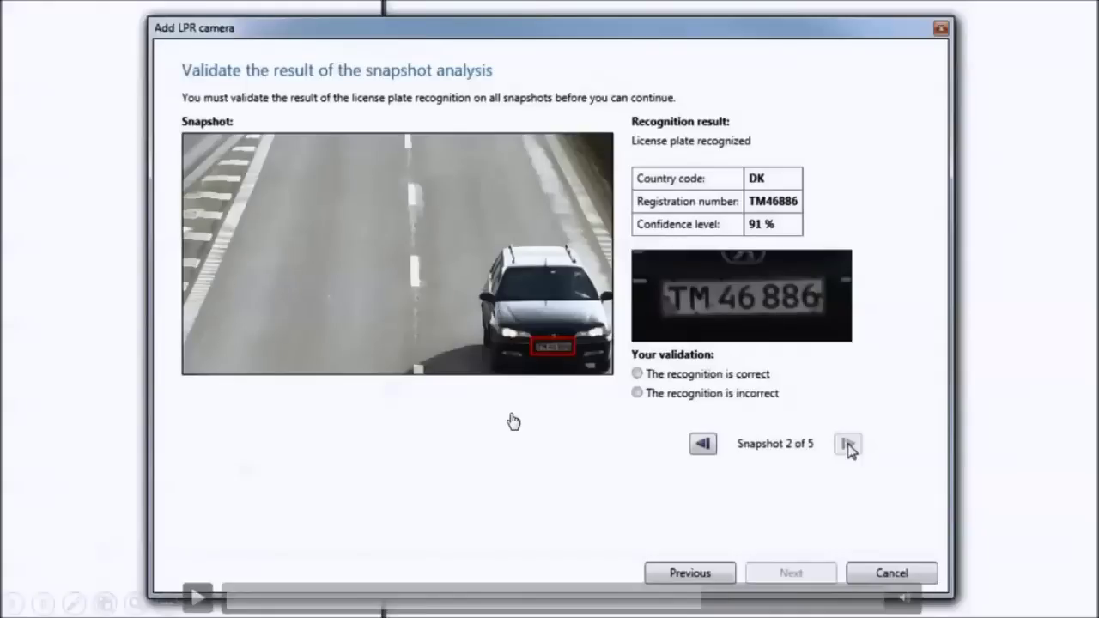
Validate the plate recognition on the second and third snapshots as correct and advance to the fourth snapshot.
click(196, 599)
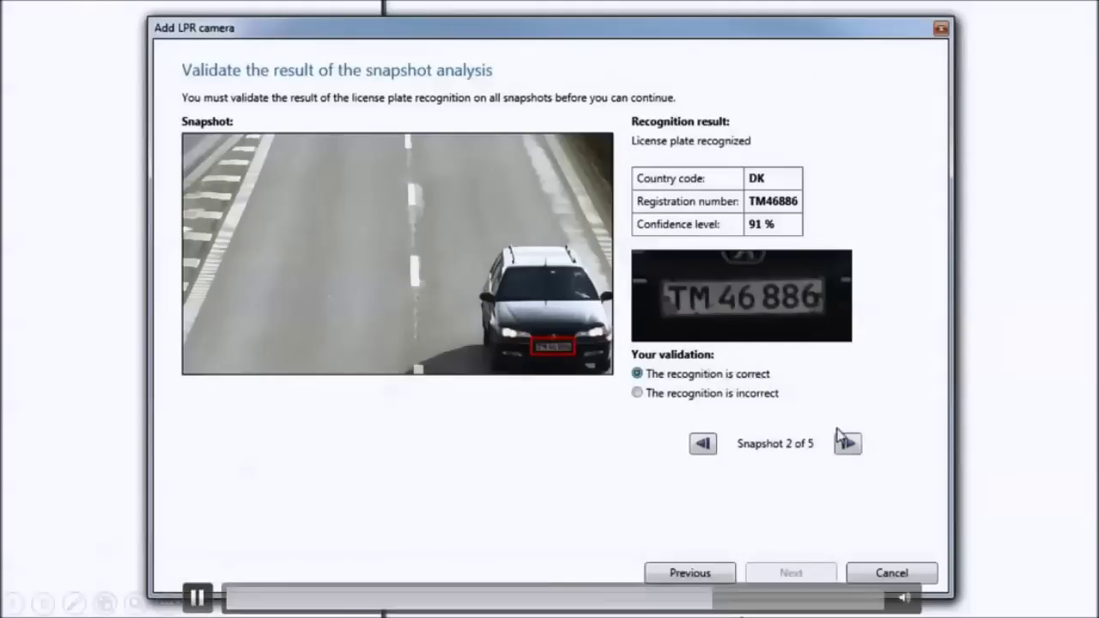
key(space)
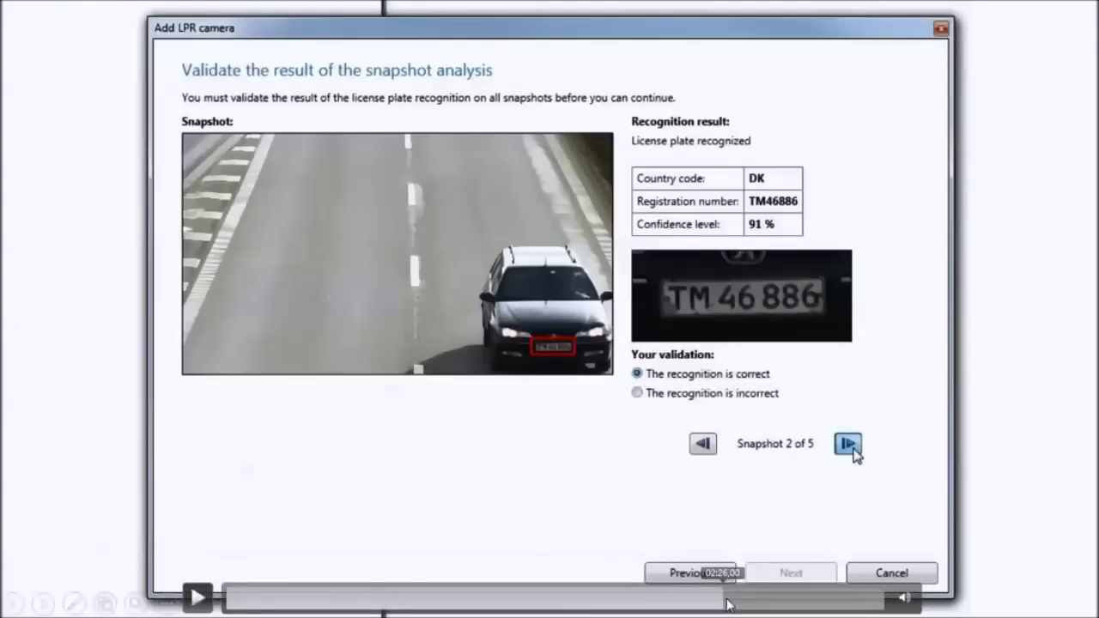
key(space)
key(space)
key(space)
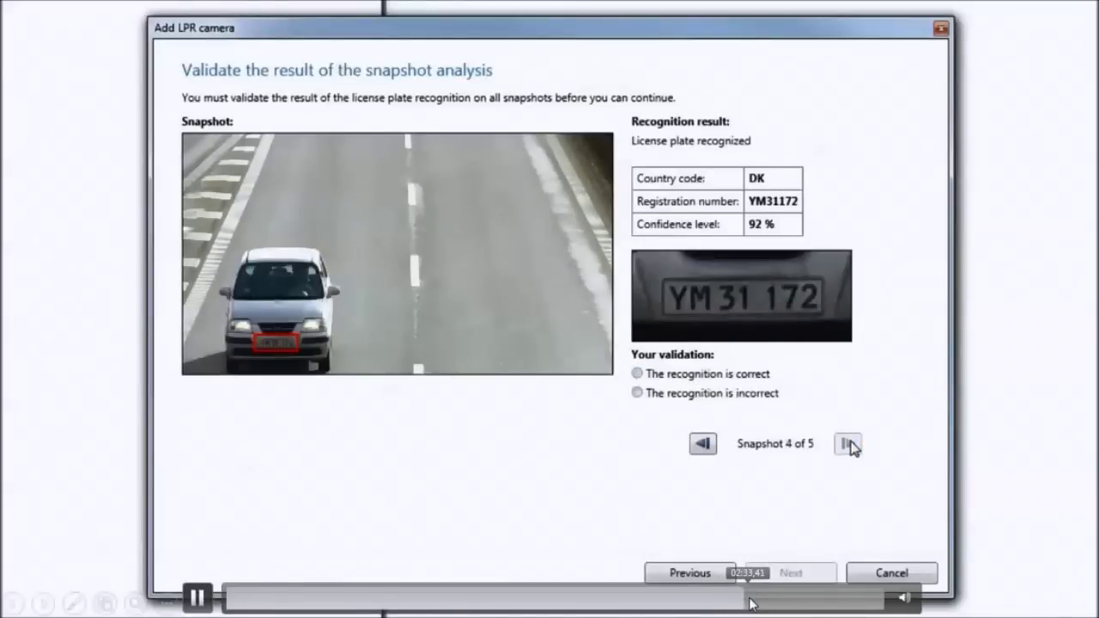
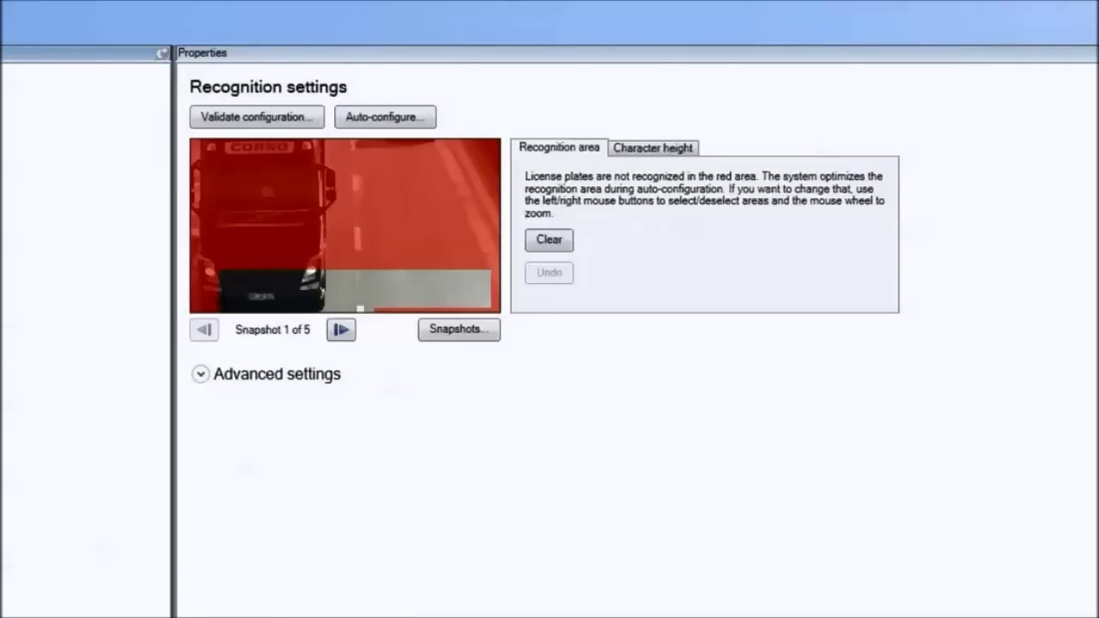
Enlarge the recognition area over the road and set the maximum character height to 4 %.
click(198, 600)
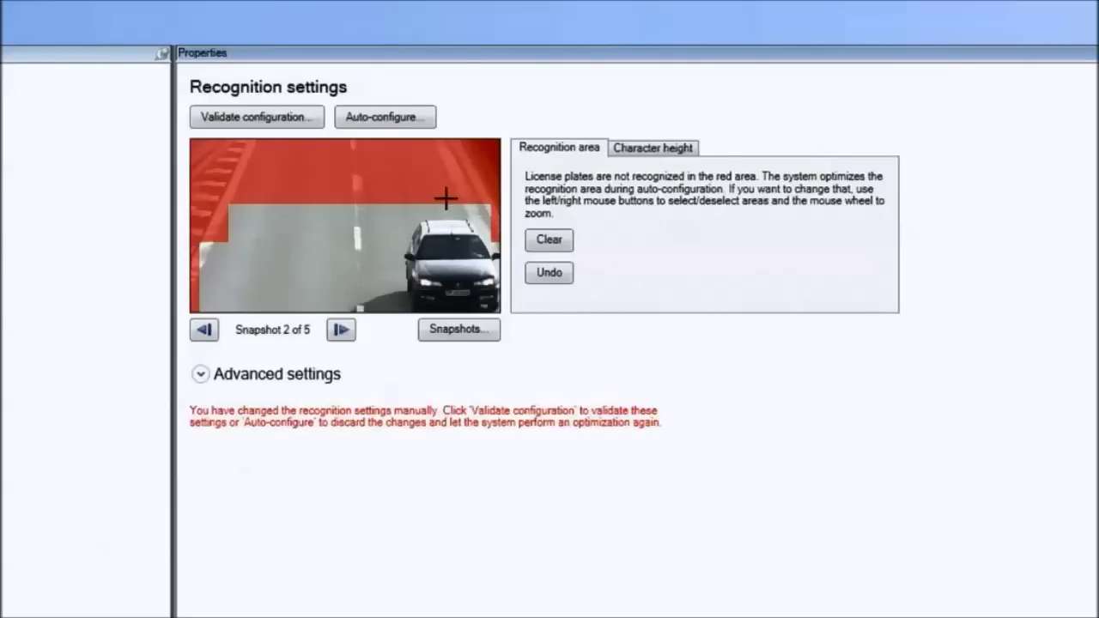
click(624, 152)
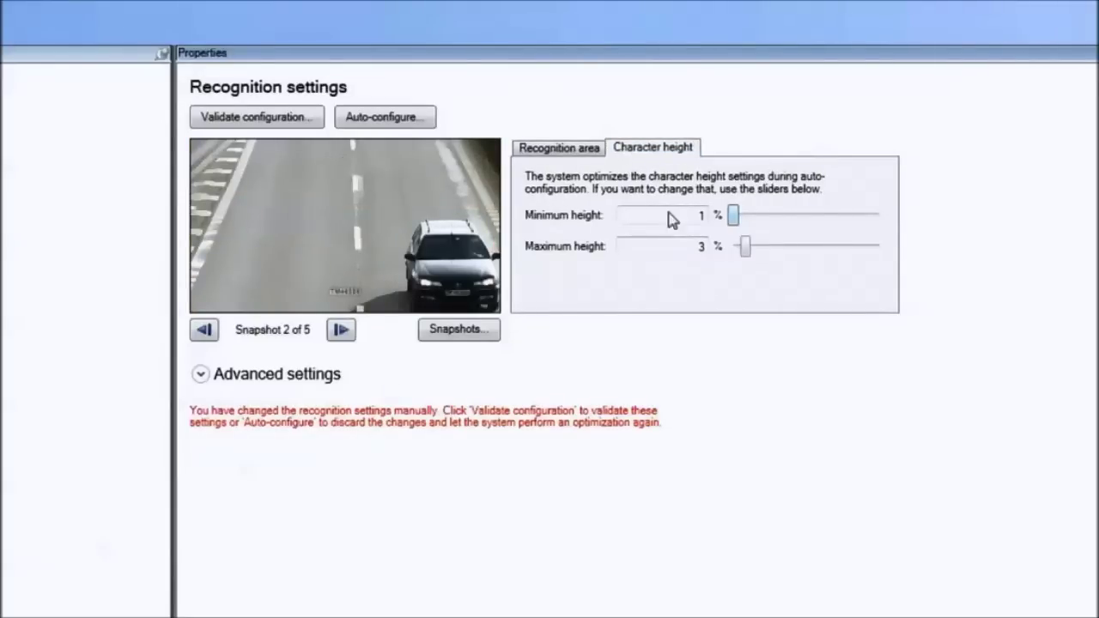
drag(745, 249, 751, 249)
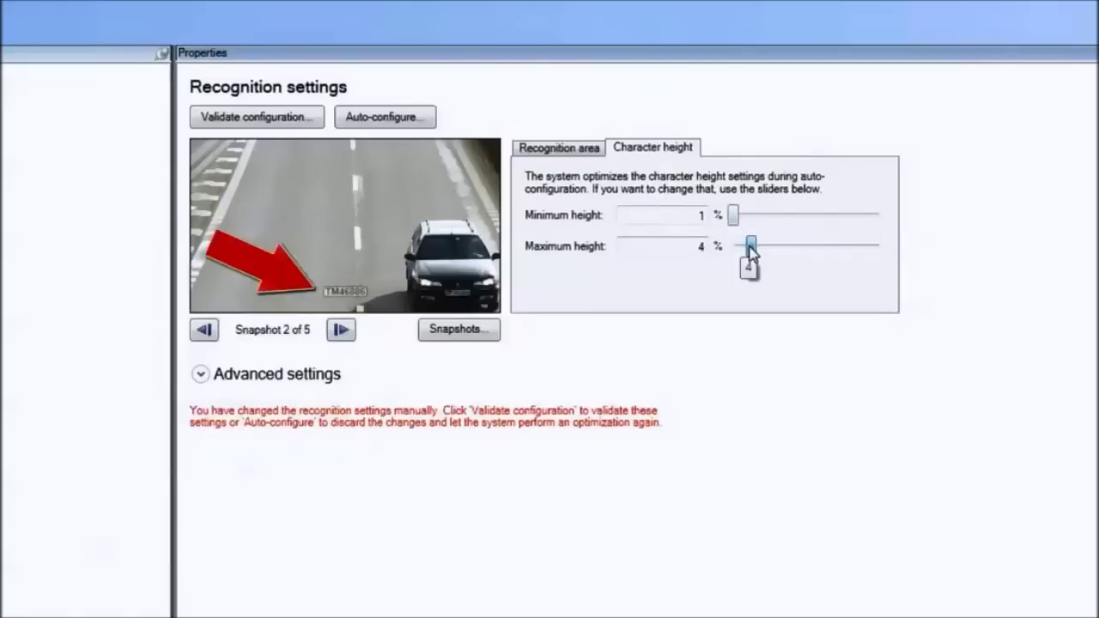
click(203, 589)
Validate the changed configuration of Highway M34 south - Camera 12 and review the analysis result summary.
mouse_move(293, 293)
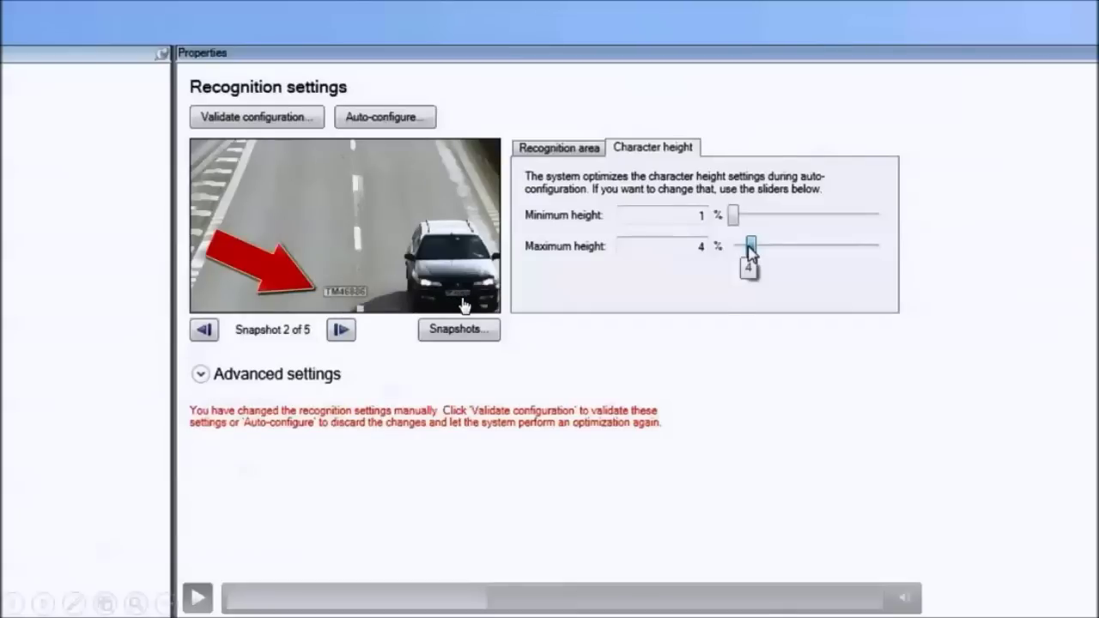
click(197, 599)
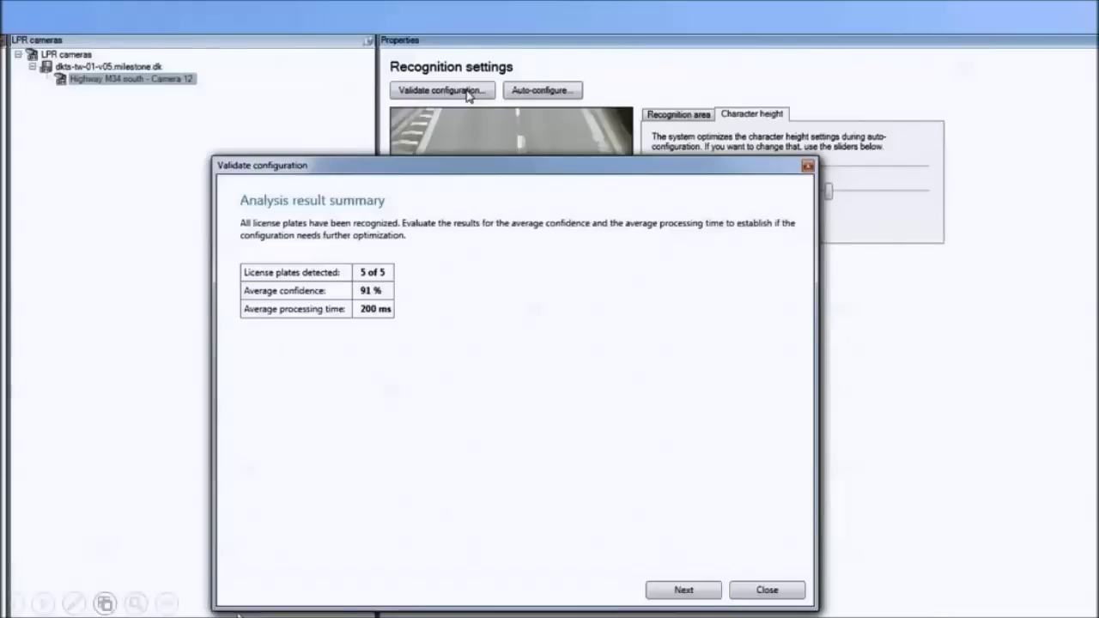
click(196, 599)
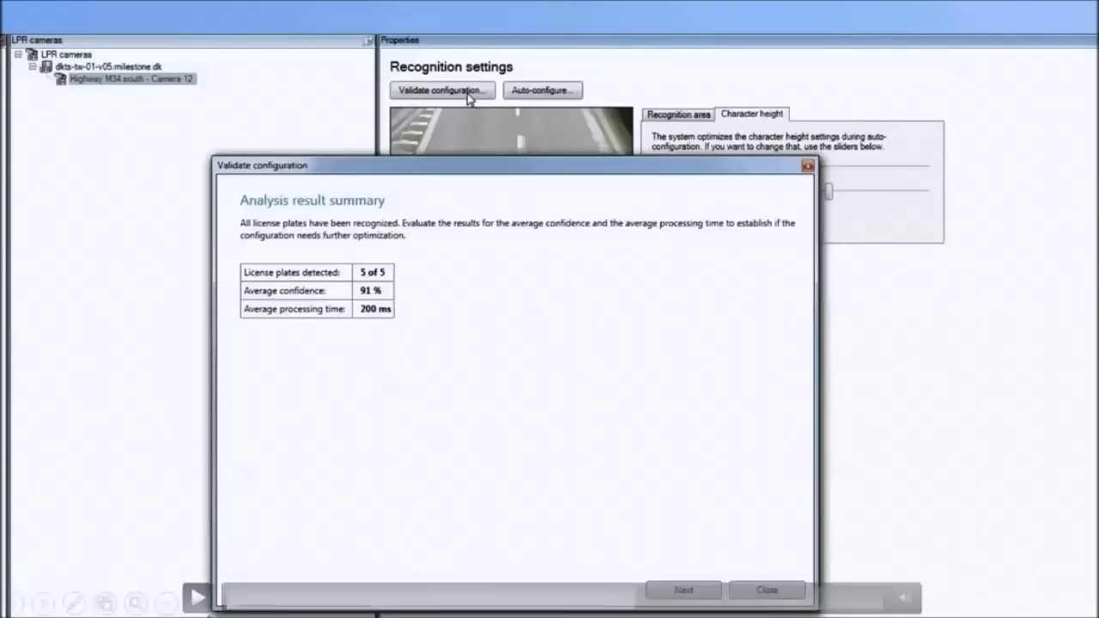
Close the validation summary and expand the advanced recognition settings to examine the performance and confidence level options.
click(196, 598)
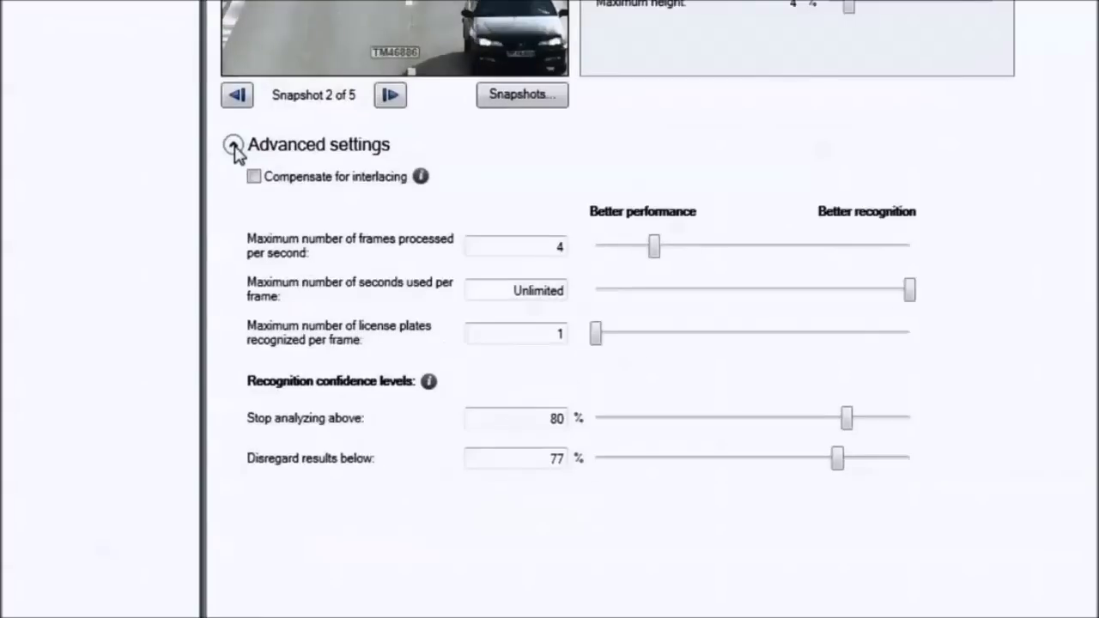
click(198, 598)
mouse_move(198, 604)
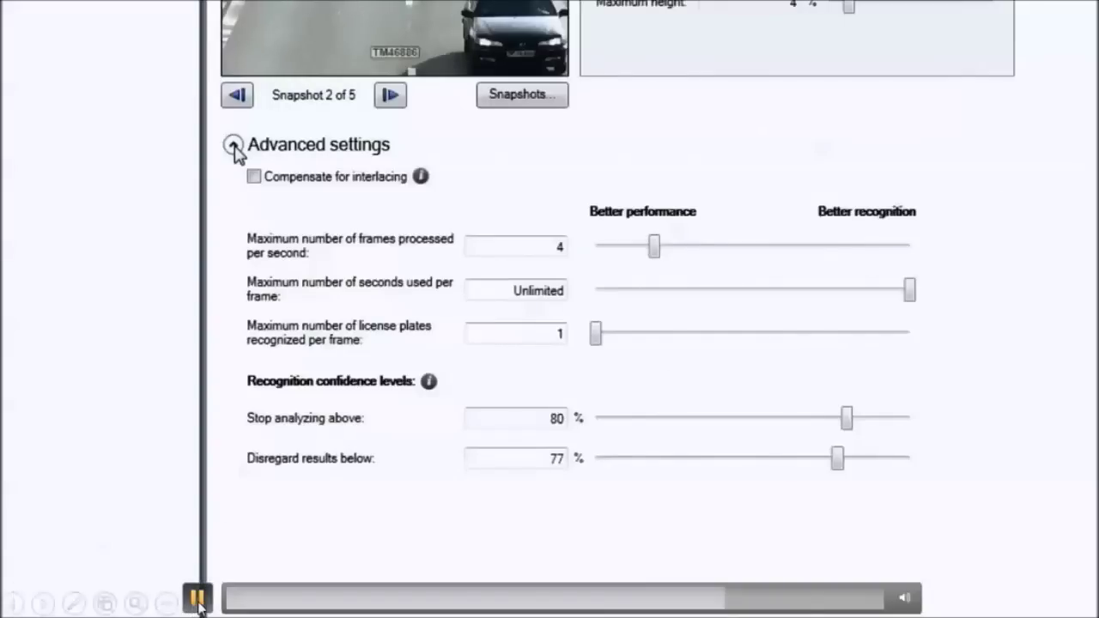